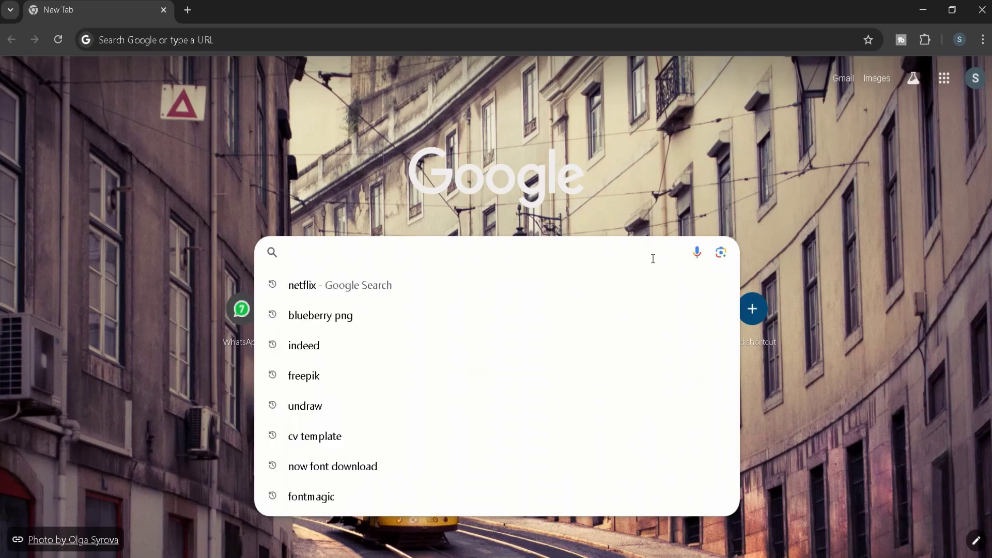
- Search Google for 'pngwing'
text(pngwin)
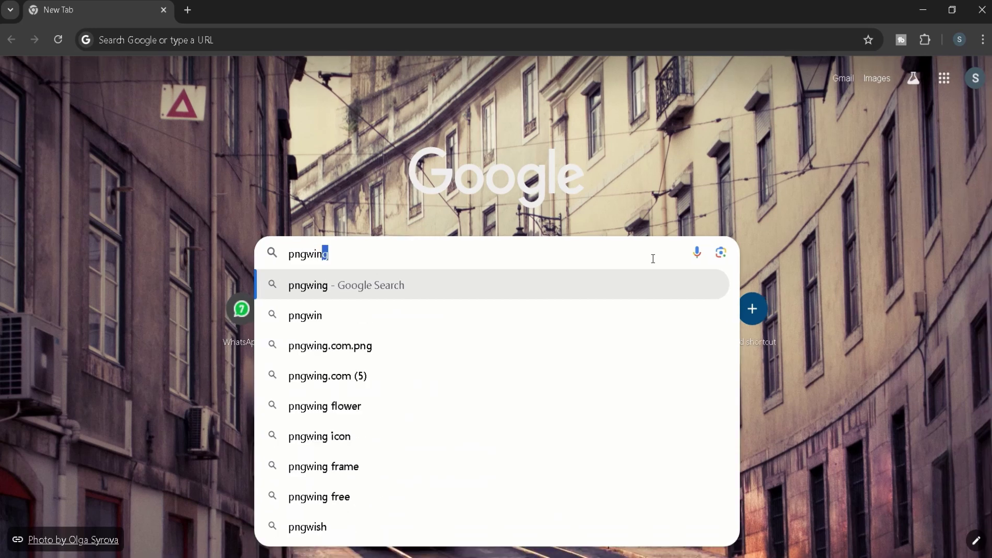
text(g)
key(Return)
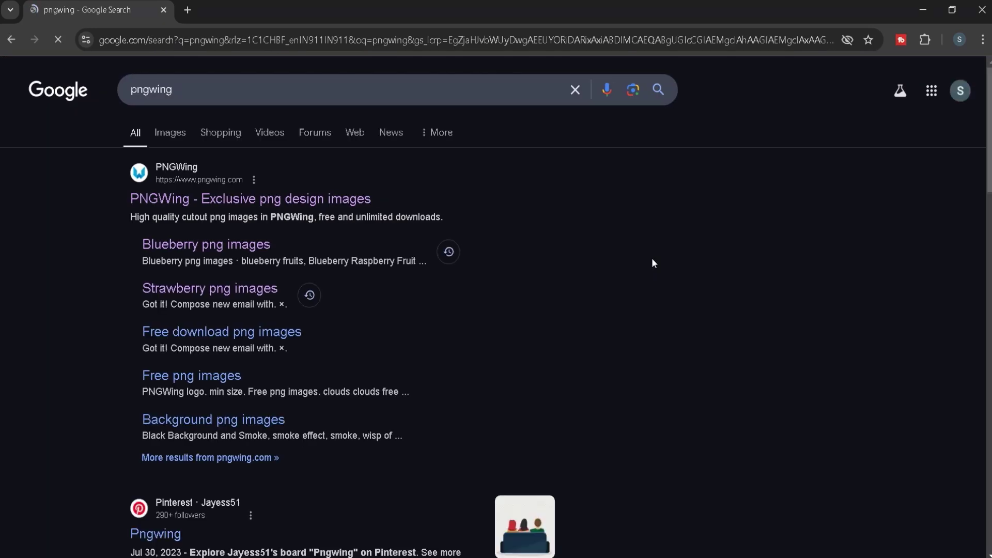
- On the PNGWing site, search 'strawberry' and open the single whole-strawberry image's page
click(311, 201)
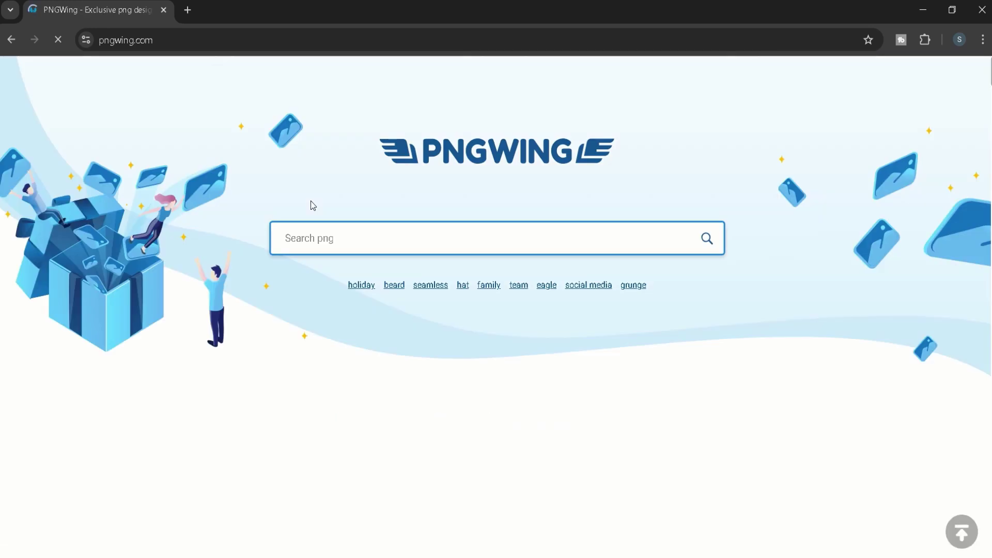
text(str)
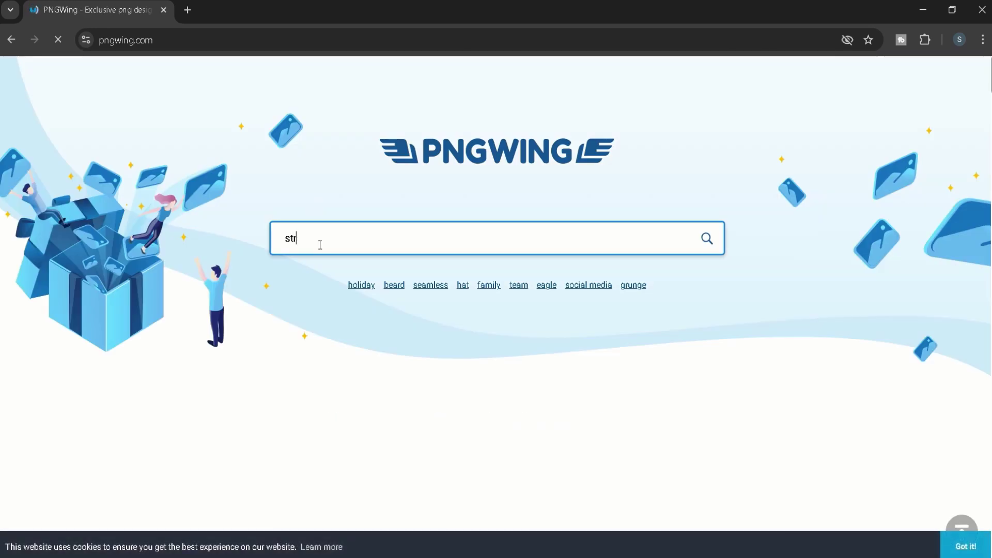
text(awber)
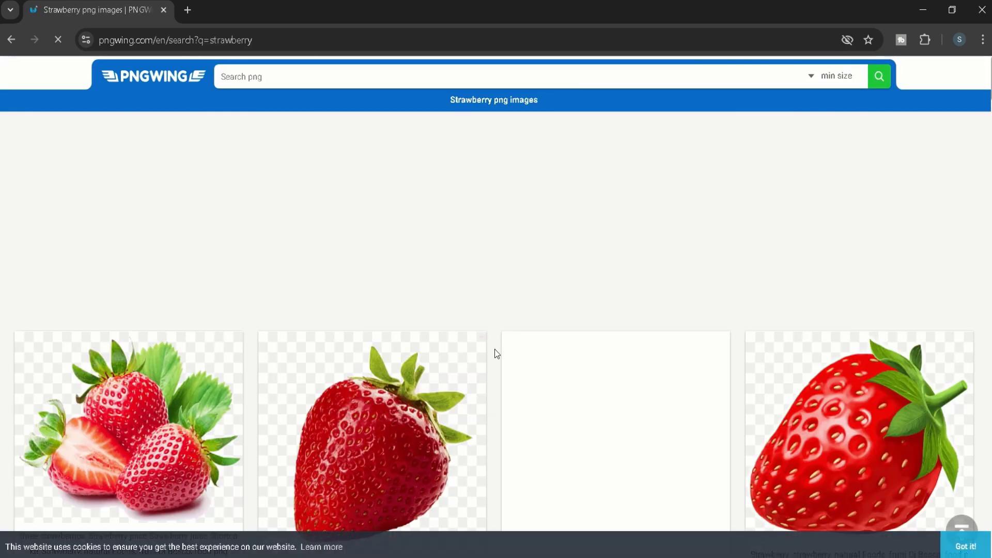
scroll(496, 353, down, 4)
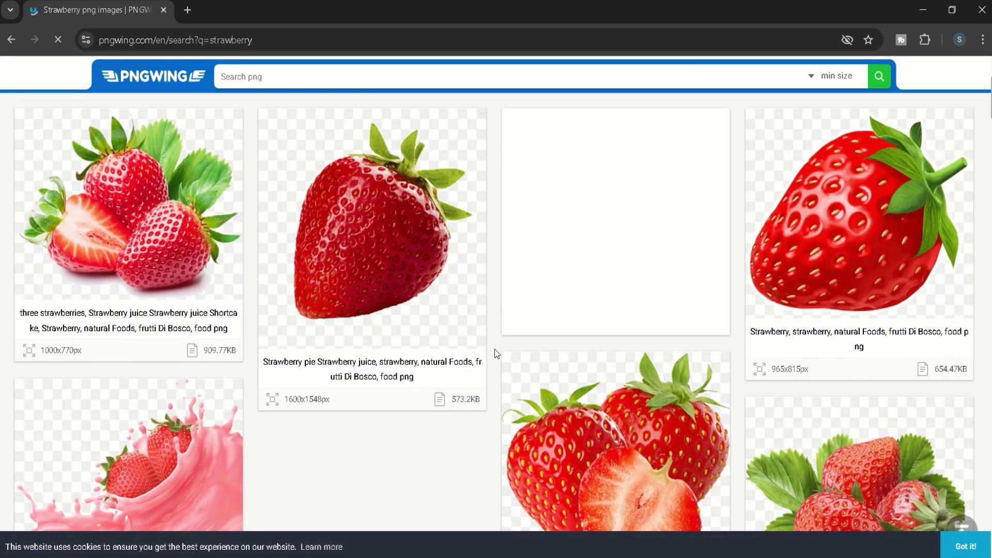
click(371, 263)
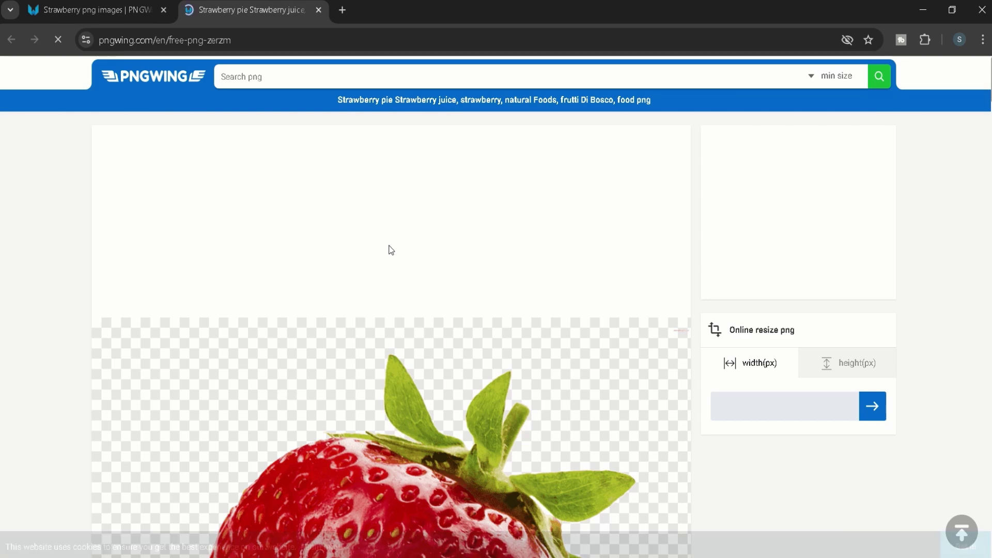
scroll(613, 423, down, 5)
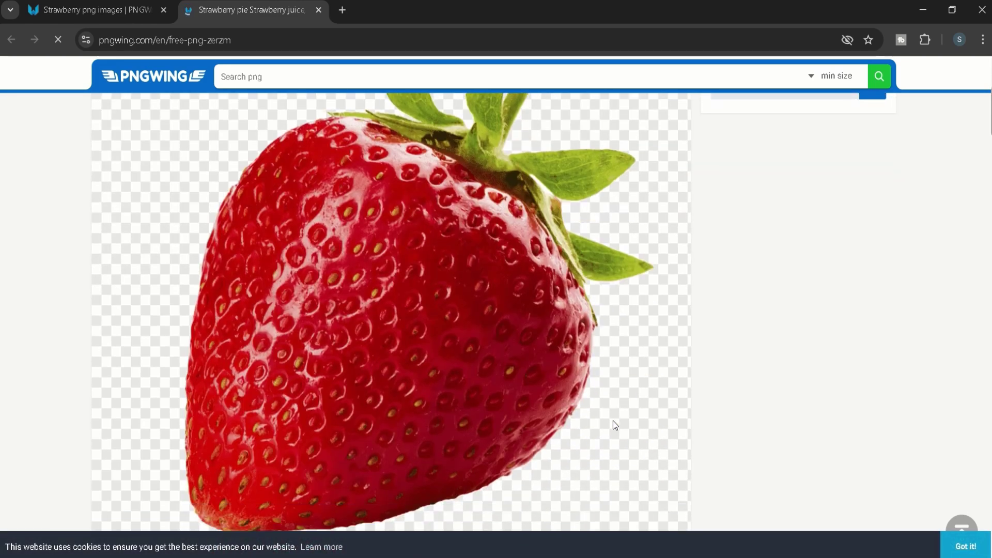
scroll(613, 421, down, 6)
scroll(613, 421, down, 5)
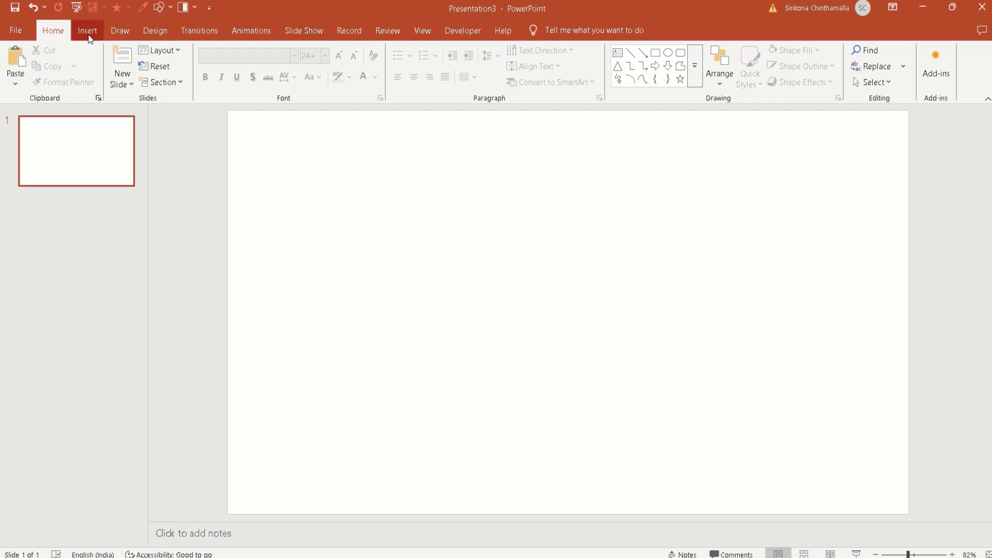
- Insert the downloaded pngwing.com strawberry picture from this device
click(88, 31)
click(89, 85)
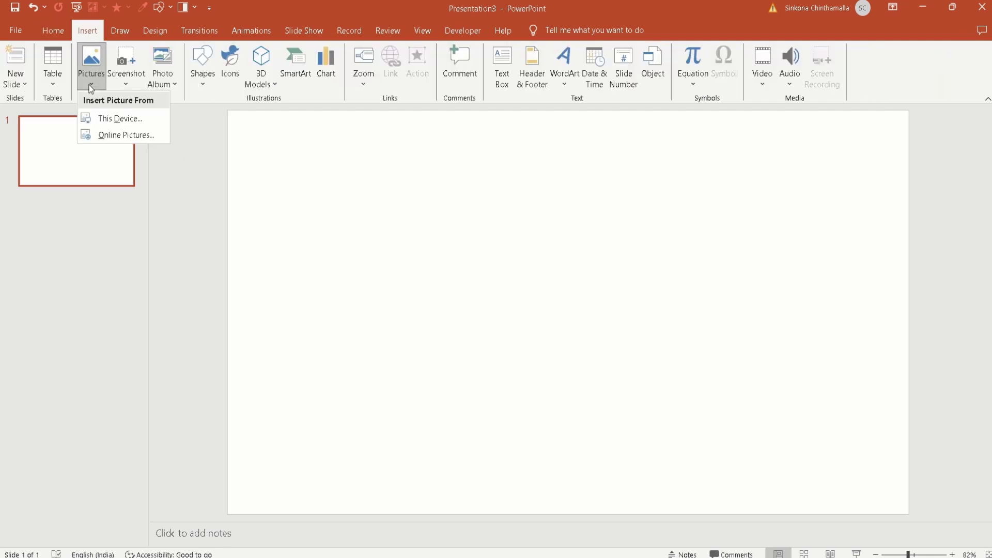
click(110, 118)
click(147, 107)
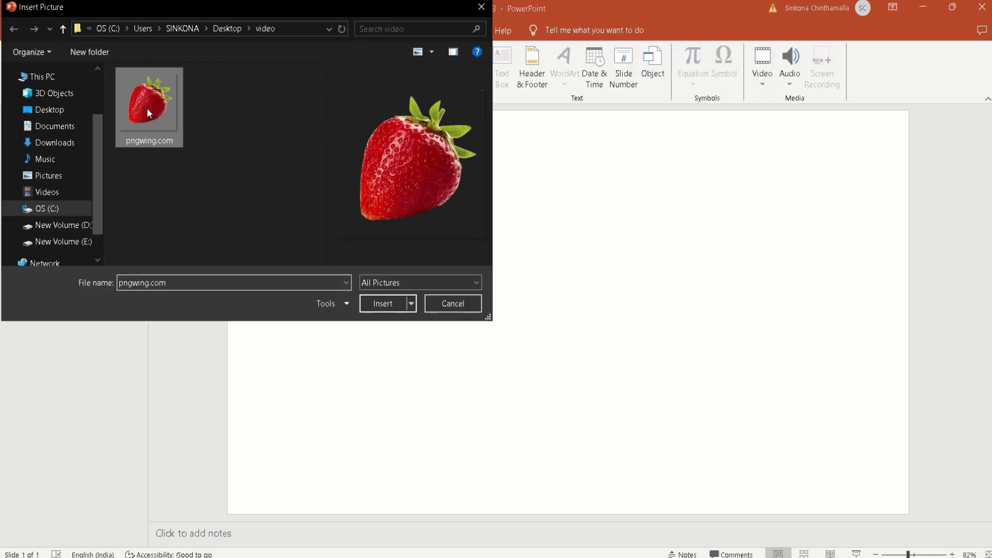
click(396, 303)
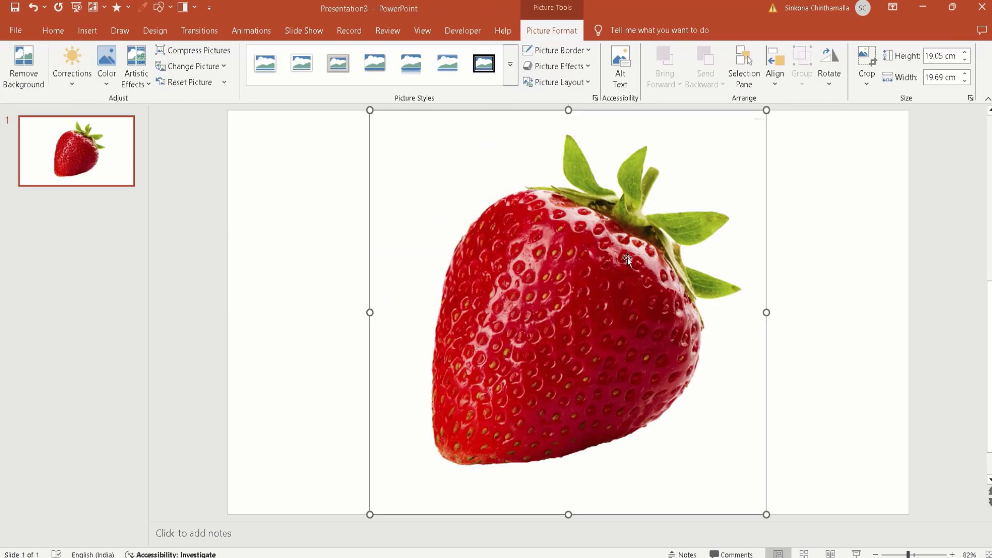
- Shrink the strawberry to about 3.4 cm and move it to the upper-left
drag(766, 110, 459, 421)
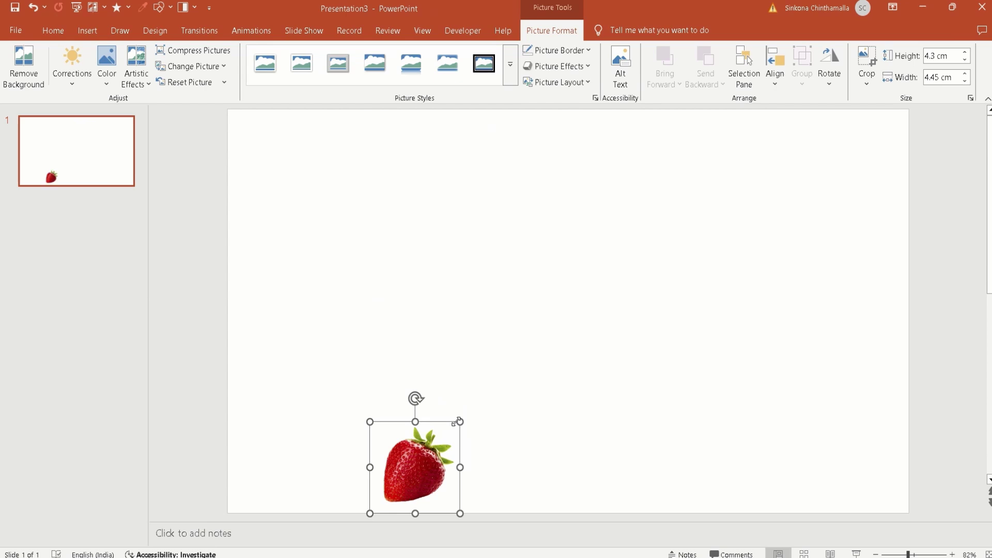
drag(403, 455, 304, 193)
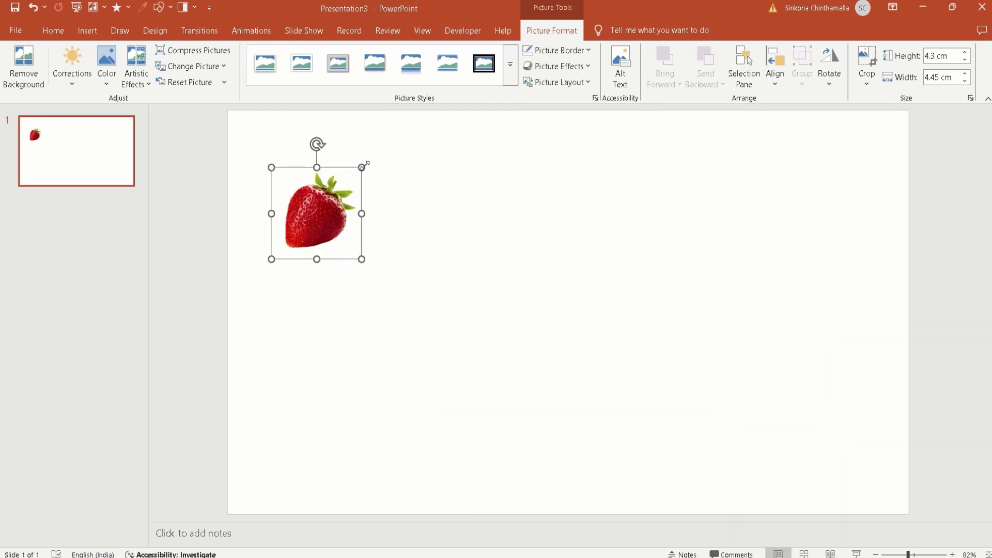
drag(364, 166, 341, 187)
drag(310, 224, 292, 181)
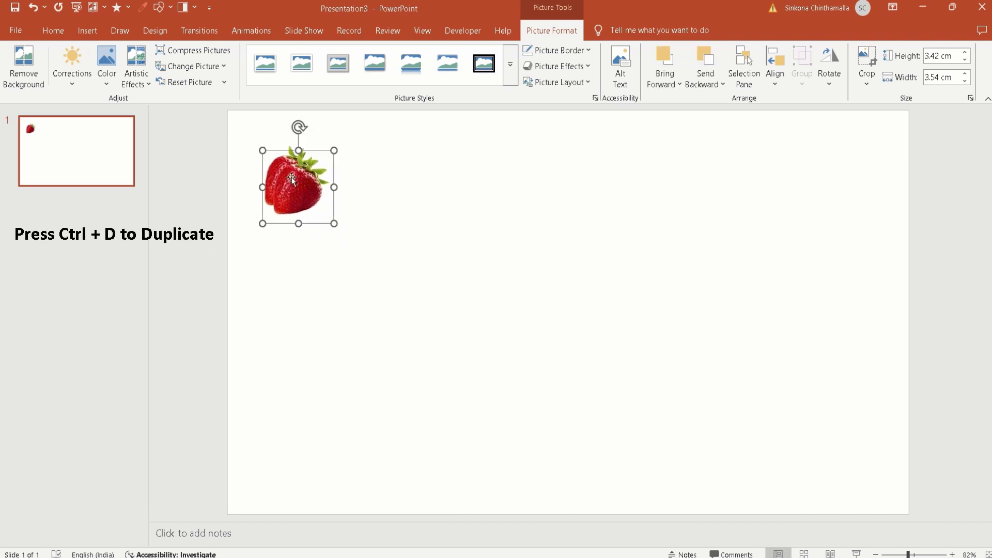
- Duplicate the strawberry, place the copy to its right and tilt it about 30°
key(ctrl+d)
drag(291, 178, 420, 172)
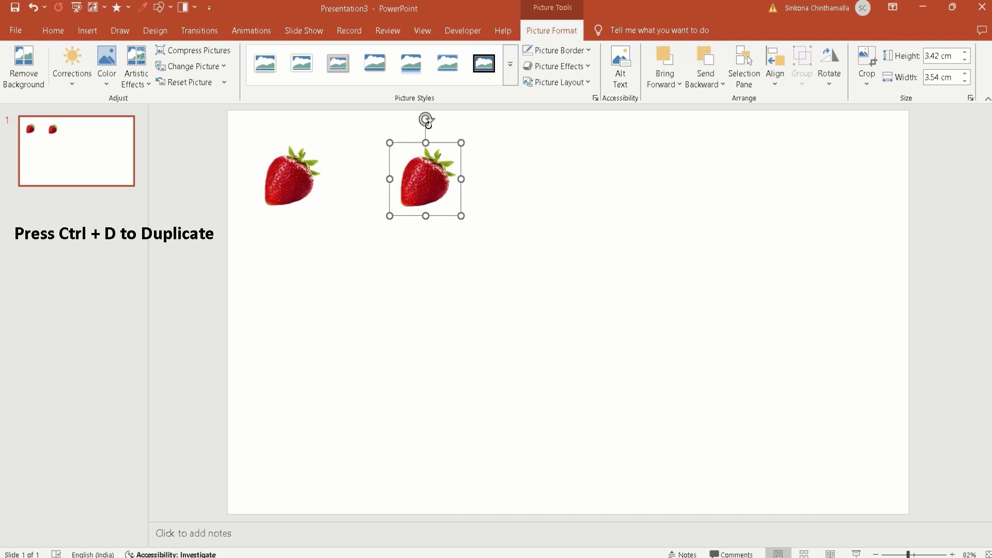
drag(425, 120, 402, 125)
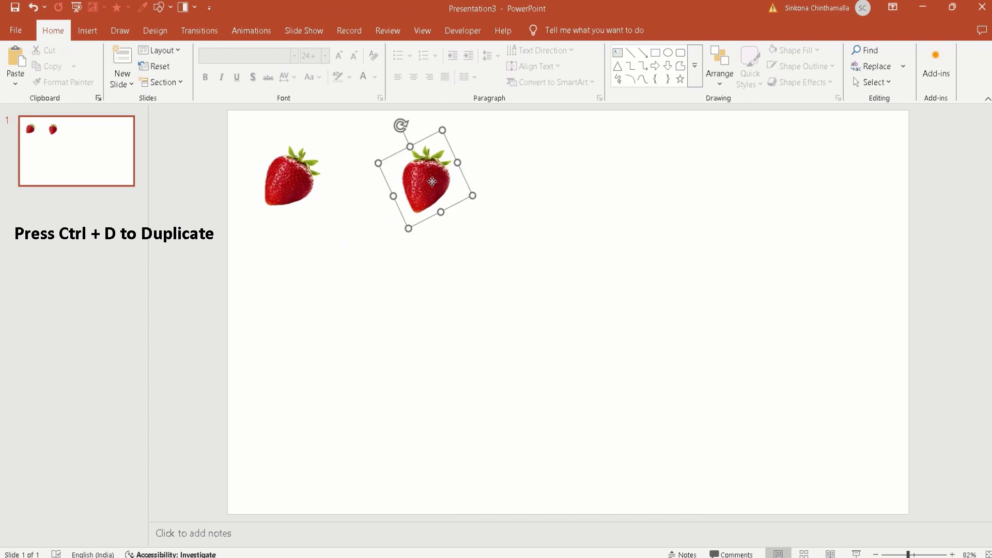
- Add more copies to the right, shrinking one to about 2.3 cm and tilting it
key(ctrl+d)
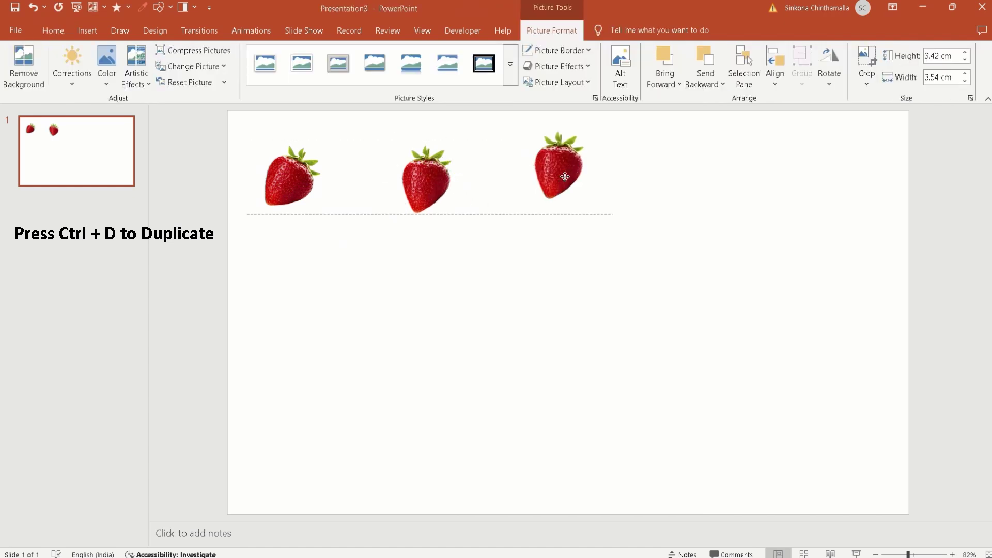
key(ctrl+z)
key(ctrl+d)
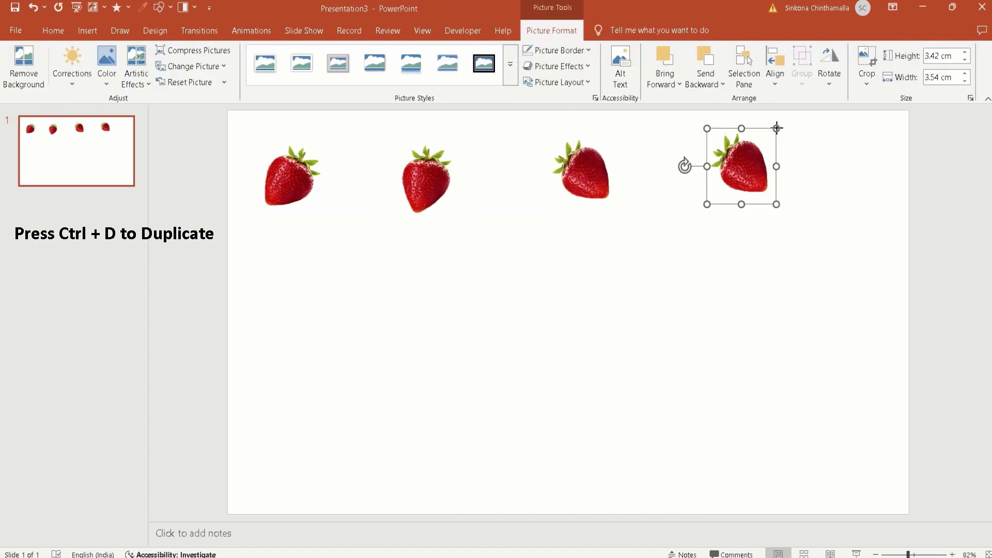
drag(777, 128, 754, 153)
drag(685, 178, 705, 137)
key(ctrl+d)
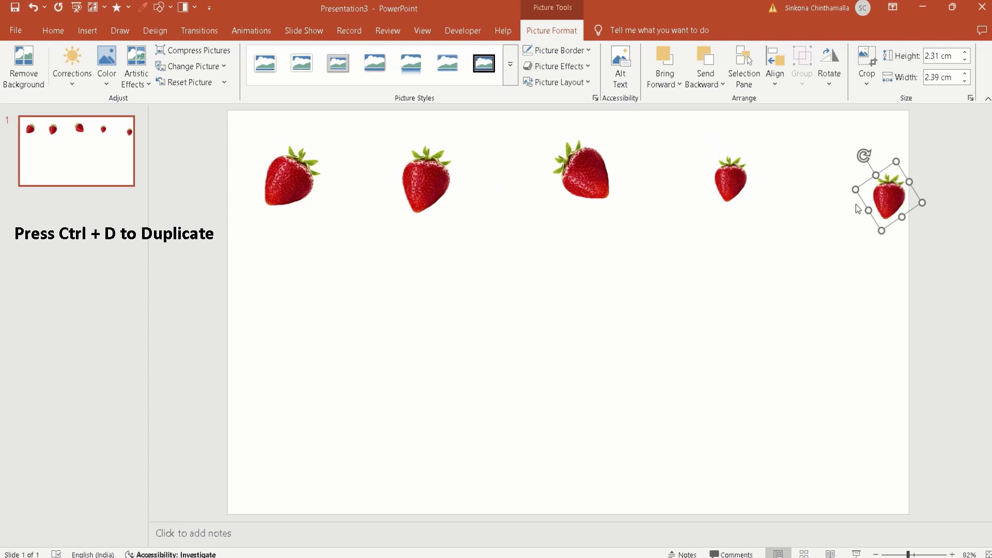
key(ctrl+d)
drag(436, 193, 532, 341)
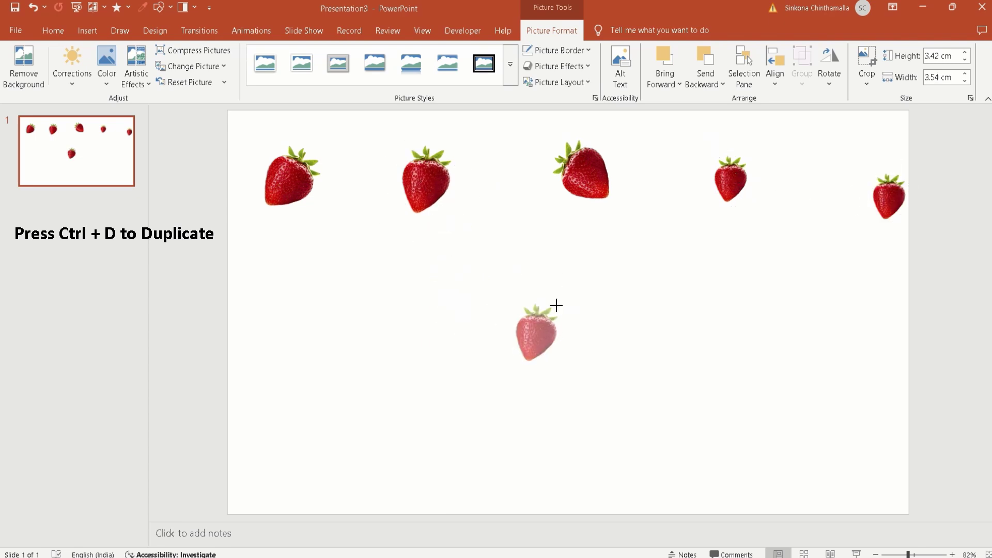
- Duplicate strawberries toward the middle and along the bottom of the slide
click(400, 160)
key(ctrl+d)
mouse_move(401, 162)
mouse_down()
mouse_move(316, 250)
mouse_move(342, 264)
mouse_up()
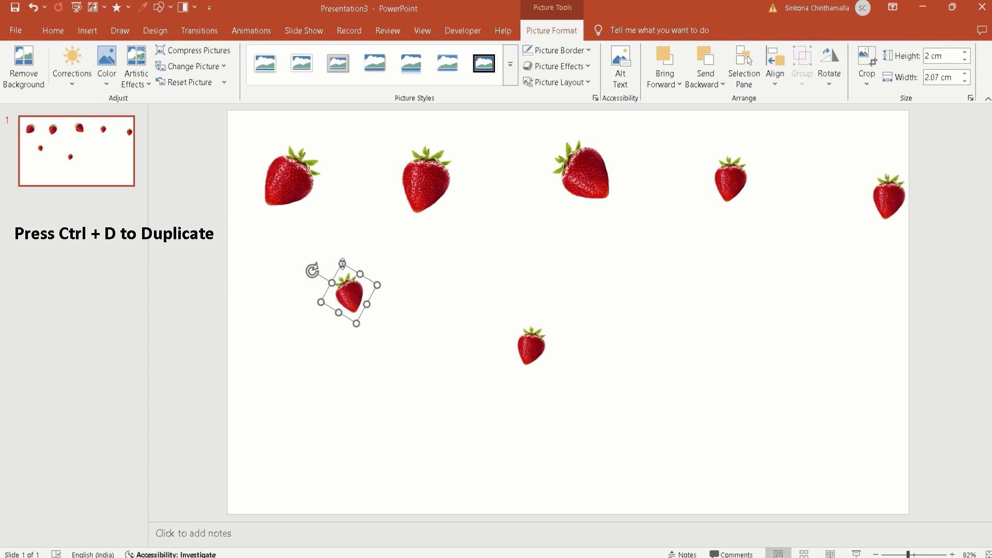
key(ctrl+d)
click(349, 293)
key(ctrl+d)
drag(287, 423, 443, 444)
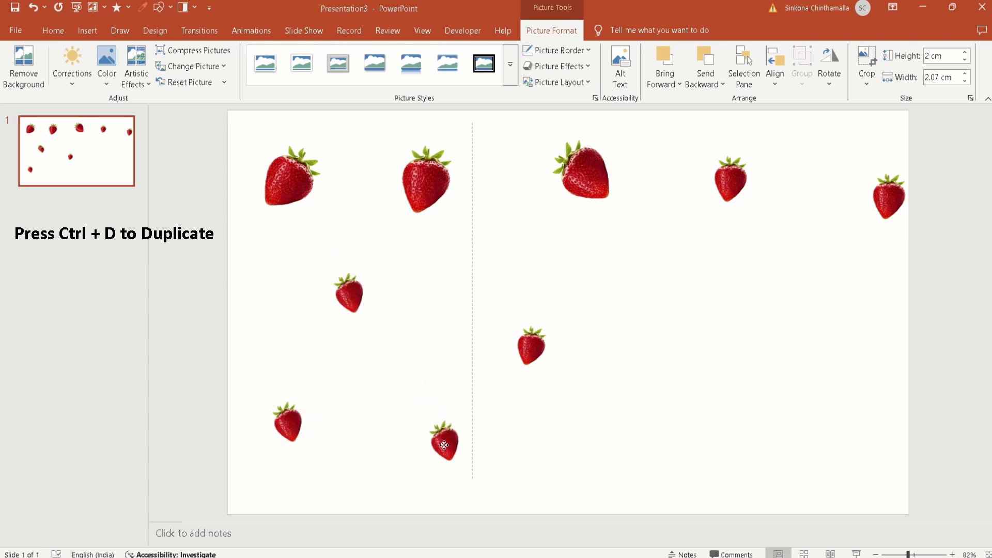
key(ctrl+d)
mouse_move(541, 481)
mouse_down()
mouse_move(591, 364)
mouse_move(605, 441)
mouse_up()
- Add more strawberry copies on the lower right and right side
scroll(591, 363, up, 3)
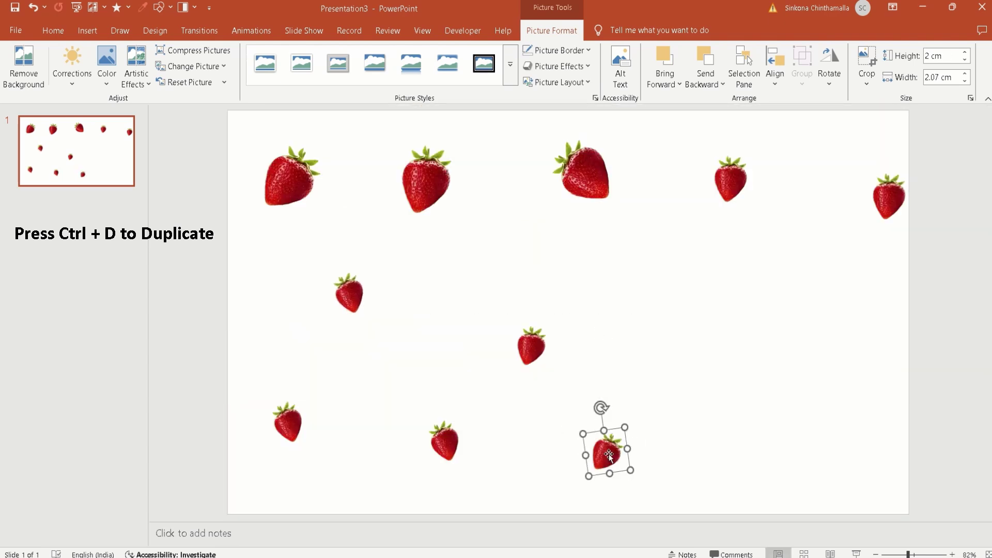
key(ctrl+d)
drag(767, 455, 723, 430)
key(ctrl+d)
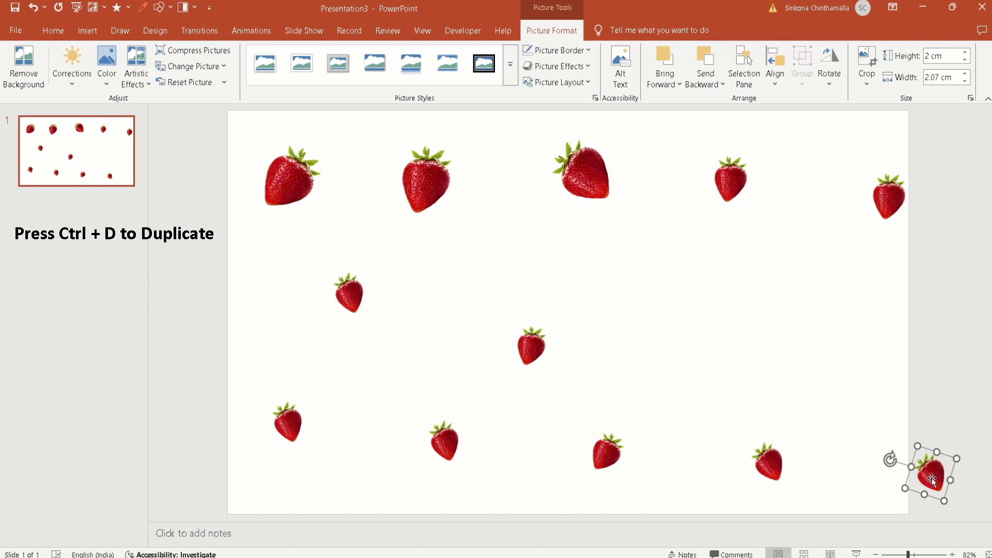
drag(926, 466, 868, 379)
key(ctrl+d)
drag(954, 336, 719, 363)
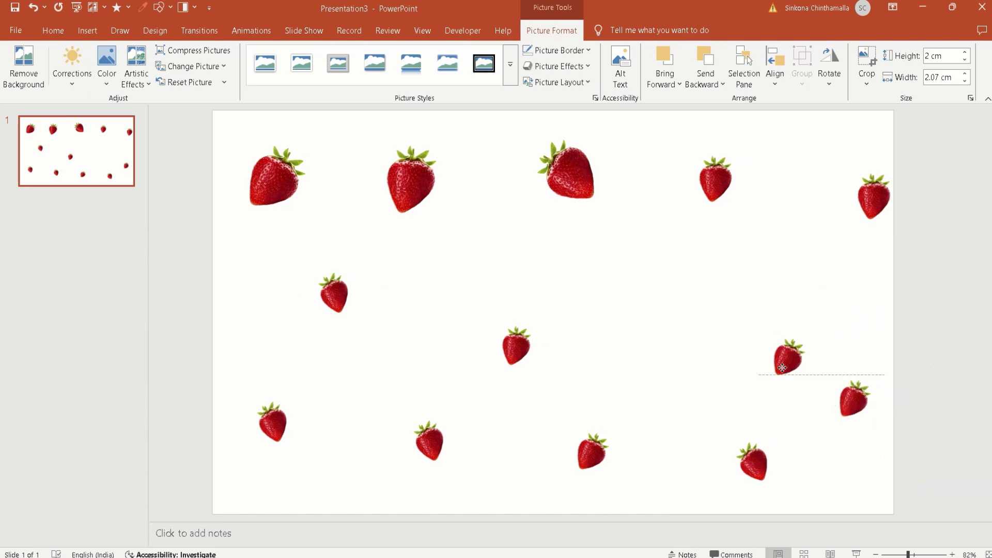
- Shrink the top-row strawberries and the large top-left strawberry
click(583, 170)
drag(619, 124, 590, 169)
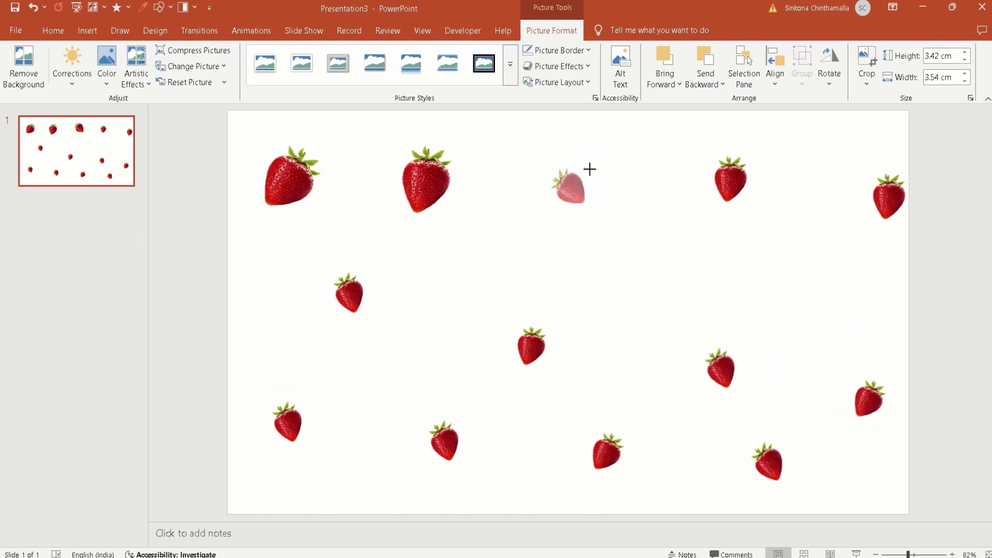
click(425, 181)
drag(442, 132, 428, 174)
click(290, 175)
mouse_move(328, 217)
mouse_down()
mouse_move(290, 177)
mouse_move(655, 273)
mouse_up()
- Add two more copies, tilt the right-side strawberry, and select all strawberries
key(ctrl+d)
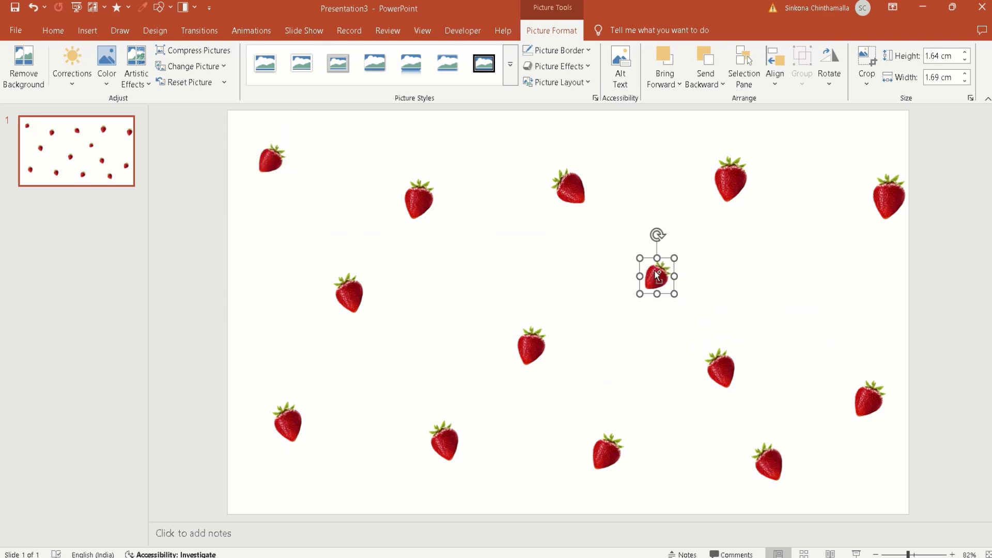
key(ctrl+d)
drag(966, 393, 720, 275)
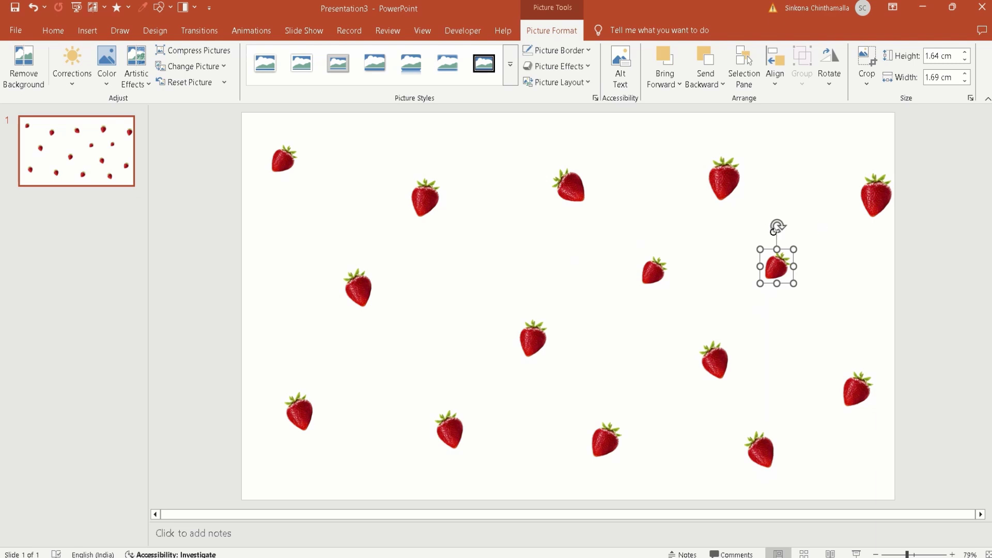
mouse_move(777, 225)
mouse_down()
mouse_move(846, 277)
mouse_move(846, 293)
mouse_up()
ctrl+scroll(617, 336, down, 2)
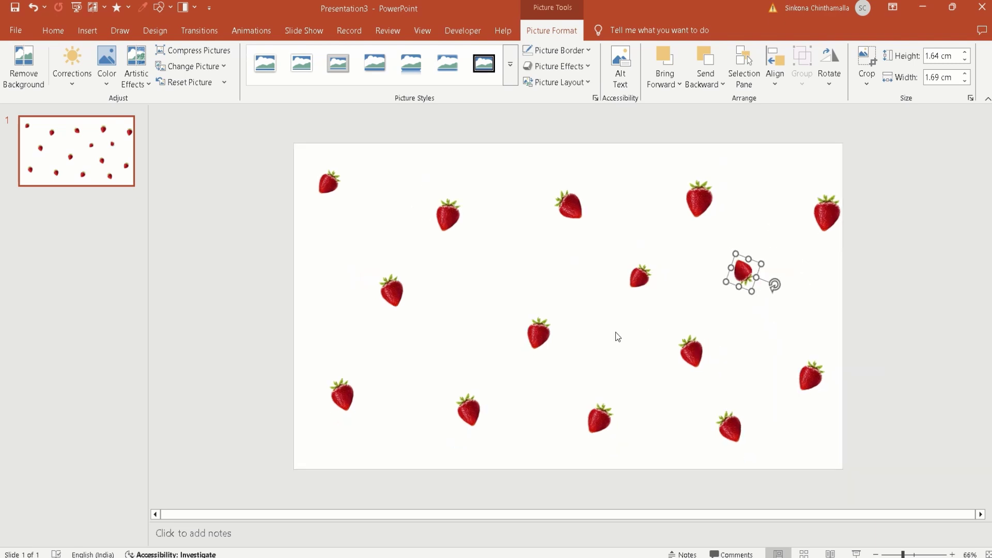
ctrl+scroll(617, 337, down, 2)
drag(348, 175, 821, 478)
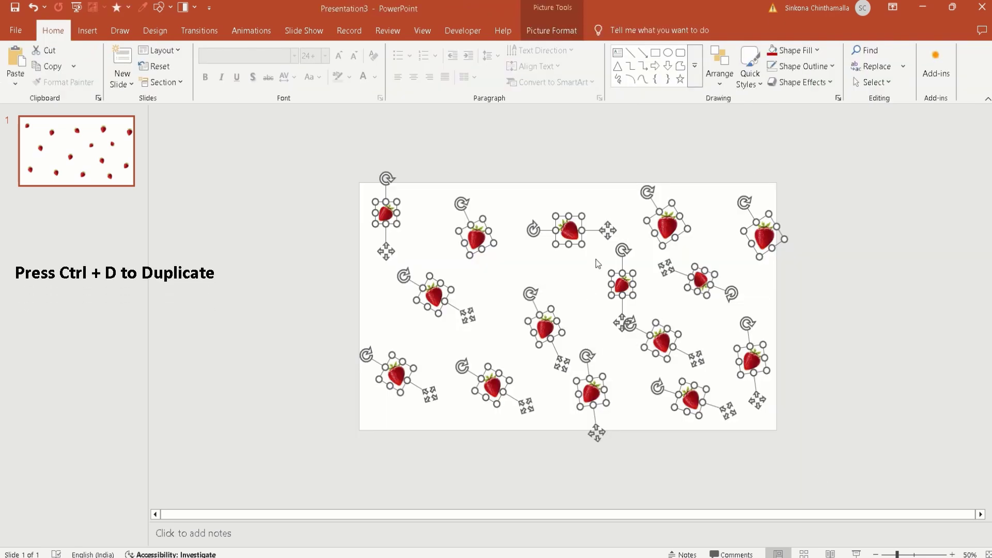
- Duplicate all the selected strawberries and move the copies below the slide
key(ctrl+d)
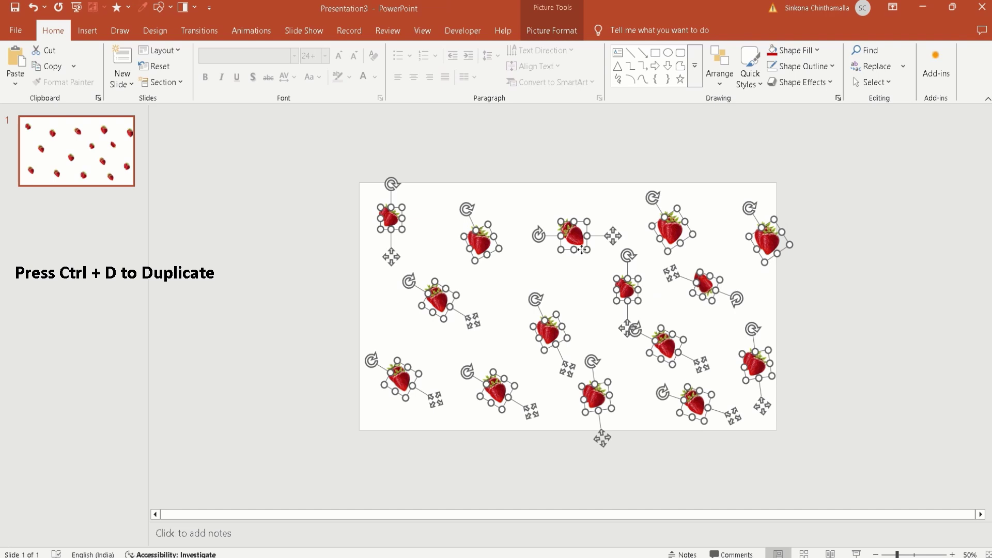
drag(582, 250, 572, 378)
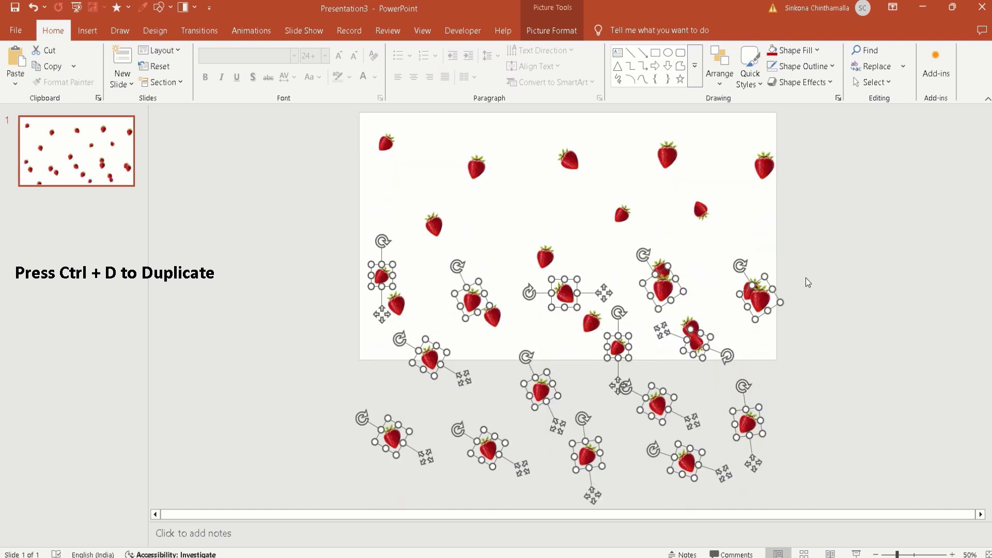
scroll(805, 351, down, 2)
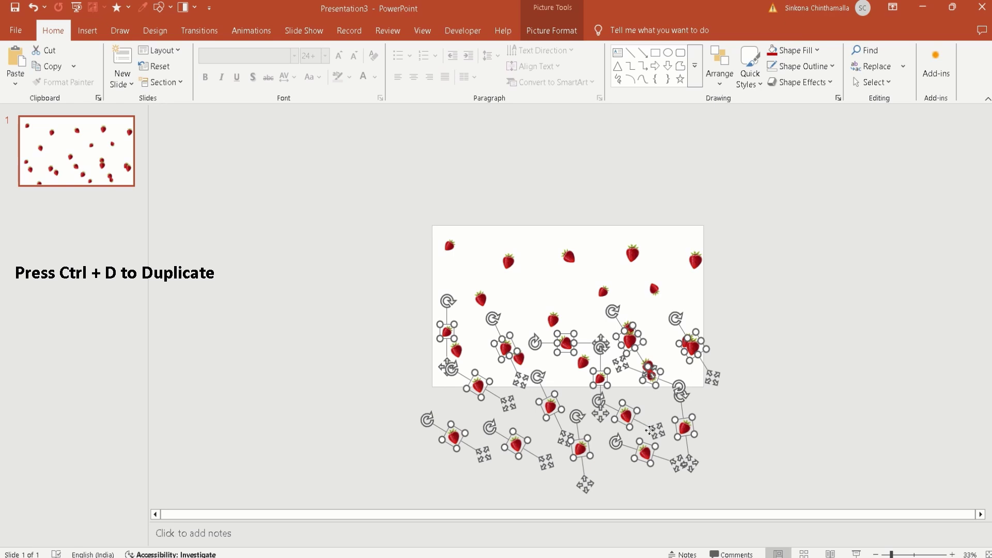
drag(656, 435, 653, 485)
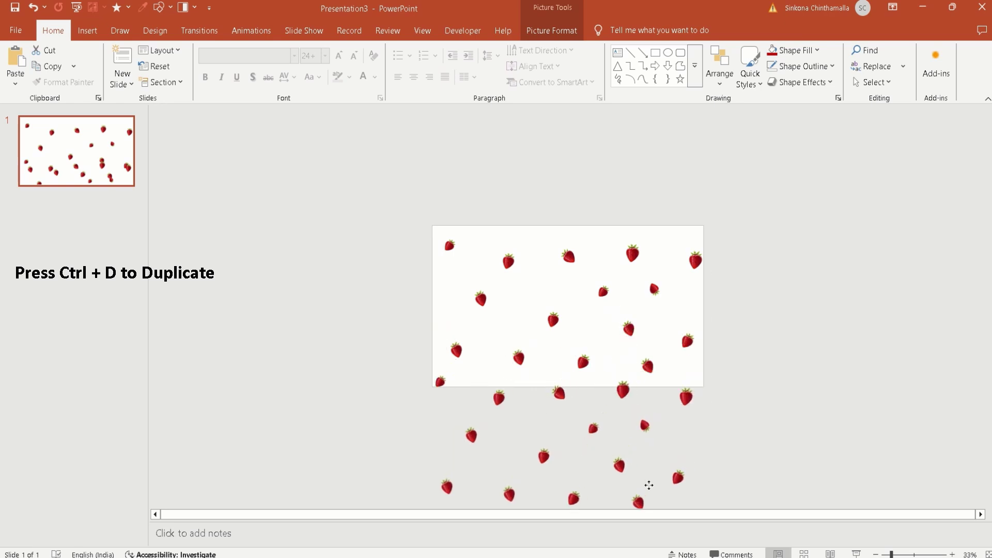
click(841, 397)
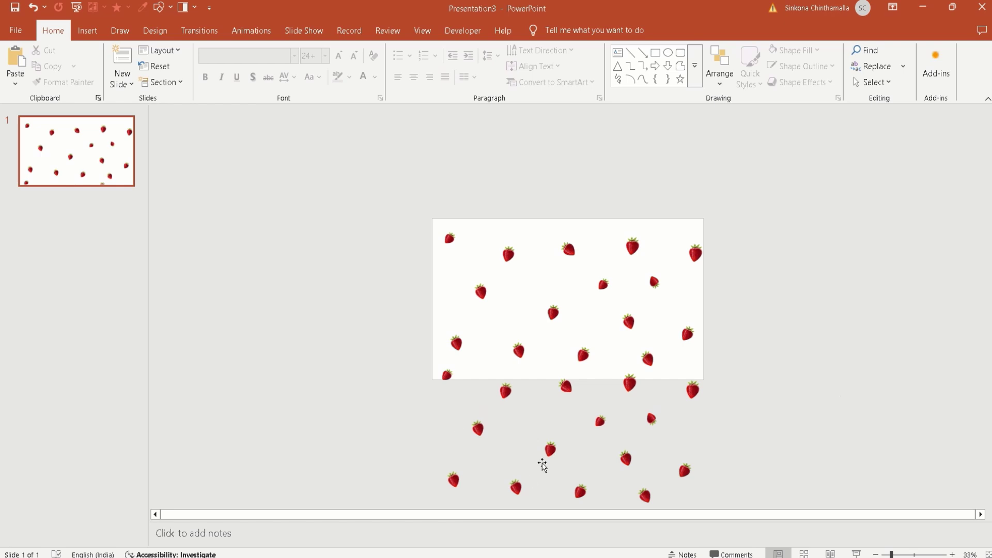
- Reposition several of the copied strawberries below the slide
drag(543, 465, 531, 441)
drag(519, 491, 511, 466)
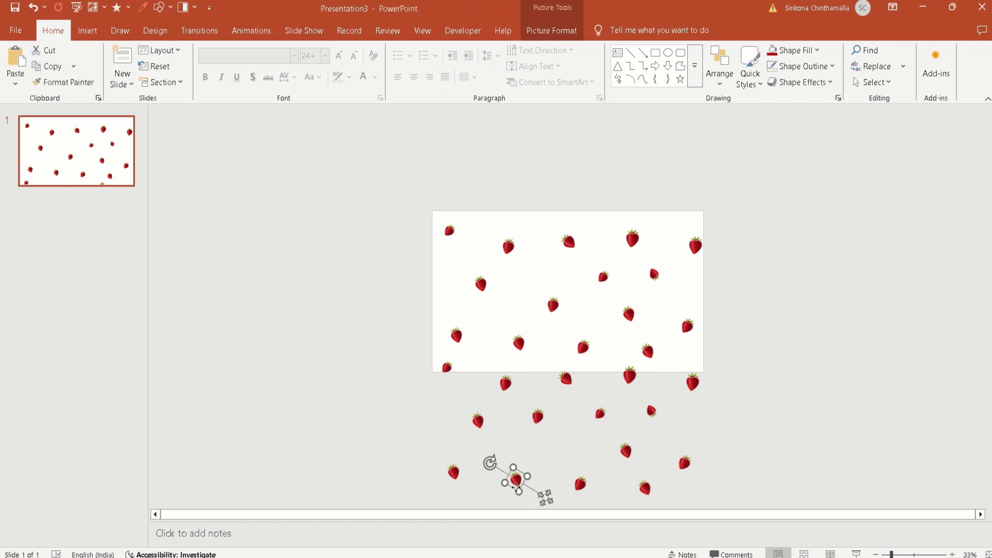
drag(591, 495, 578, 447)
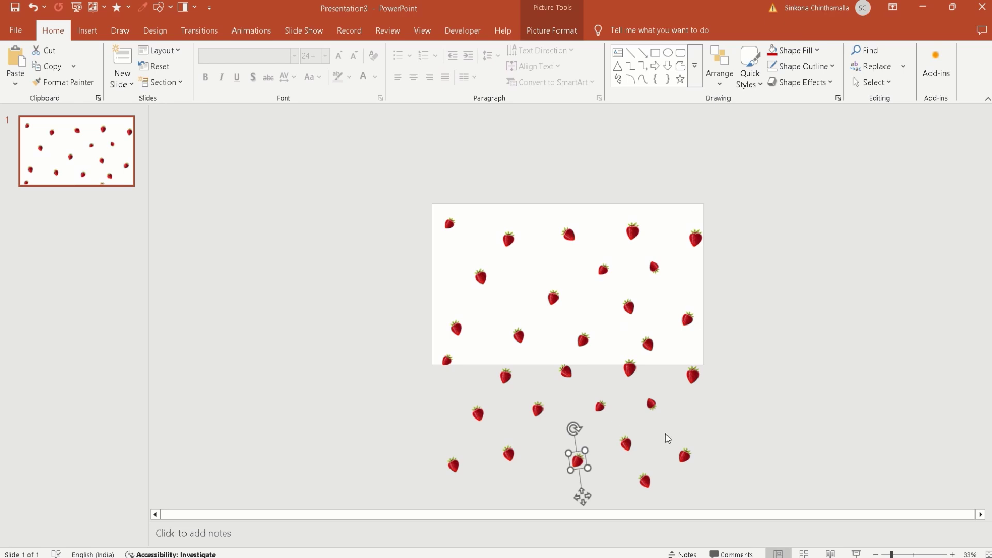
drag(684, 456, 692, 452)
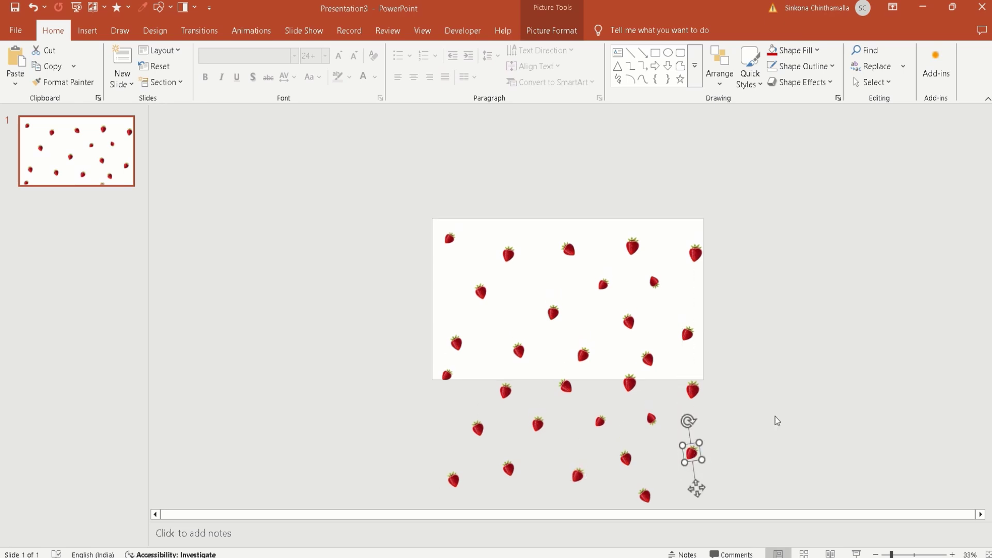
click(815, 416)
- Select every strawberry, originals and copies, and group them into one object
mouse_move(385, 187)
mouse_down()
mouse_move(704, 449)
mouse_move(698, 460)
mouse_up()
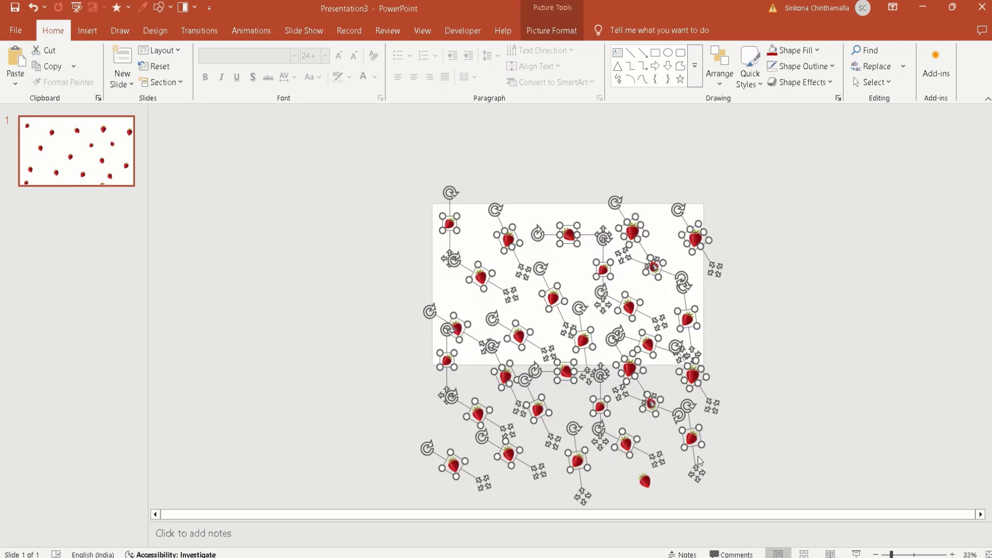
right_click(630, 232)
mouse_move(662, 335)
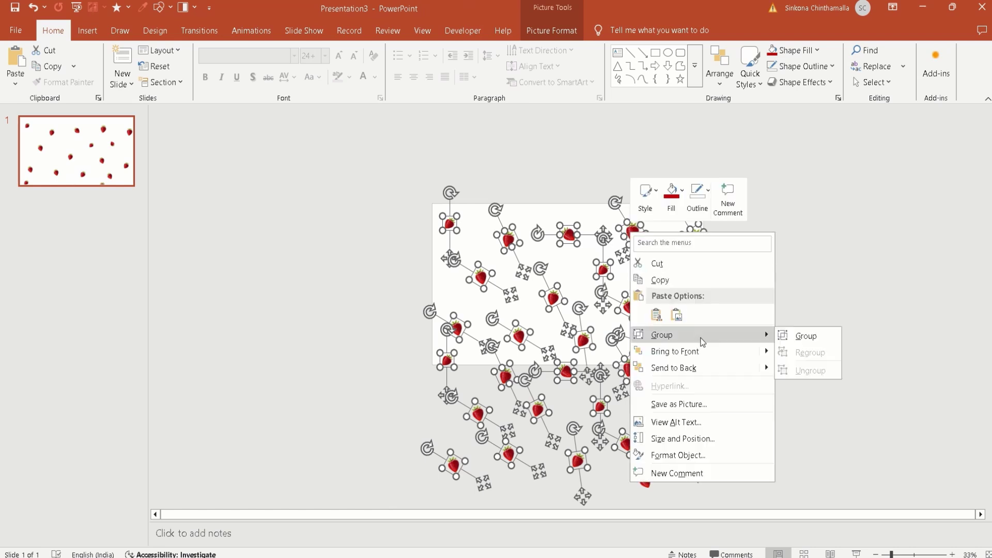
click(806, 336)
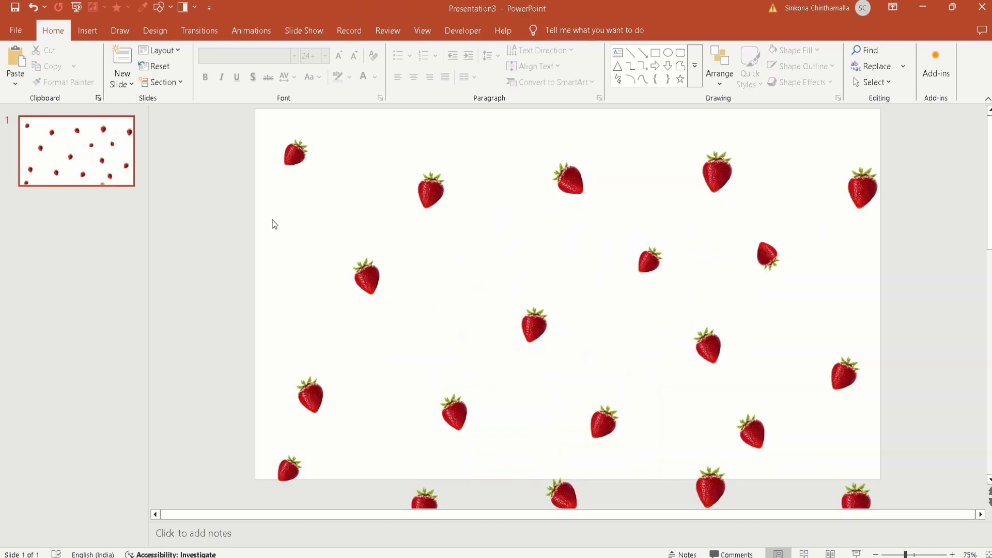
- Set a solid background fill eyedropped from a strawberry's red, at 83% transparency
right_click(274, 224)
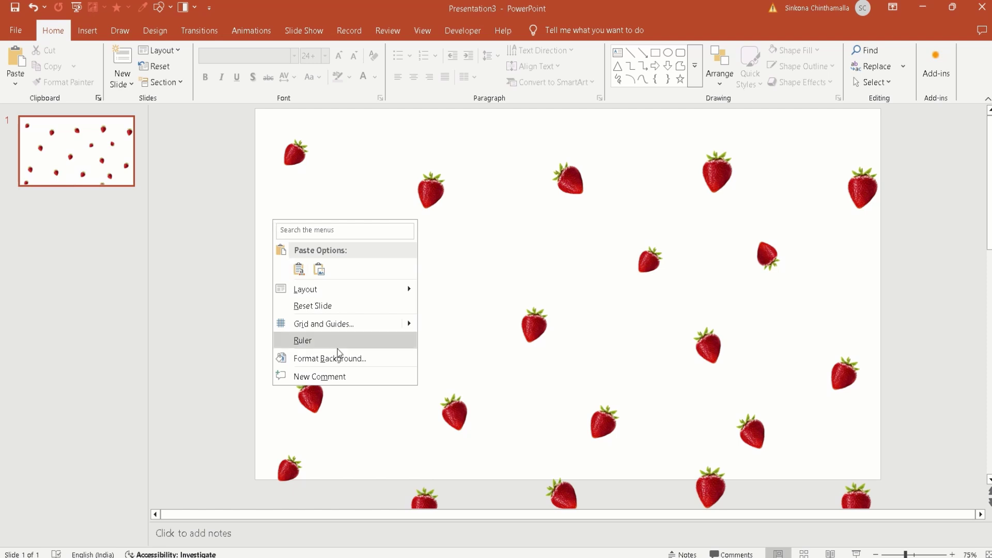
click(344, 363)
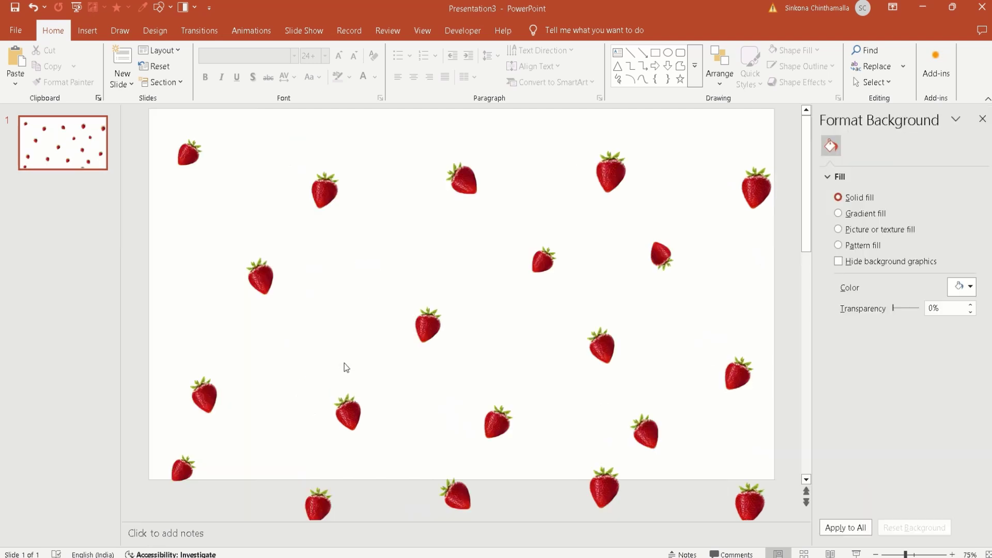
click(972, 287)
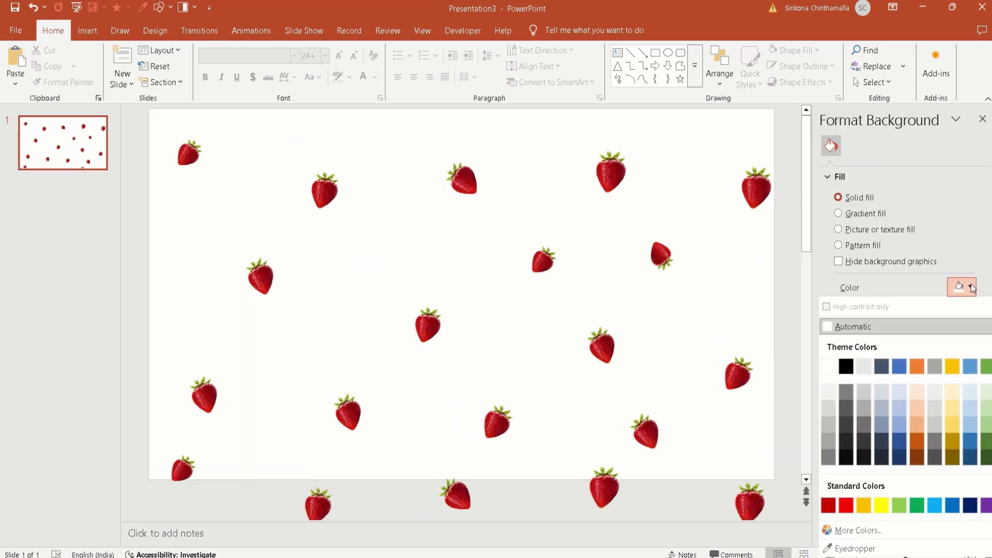
click(867, 549)
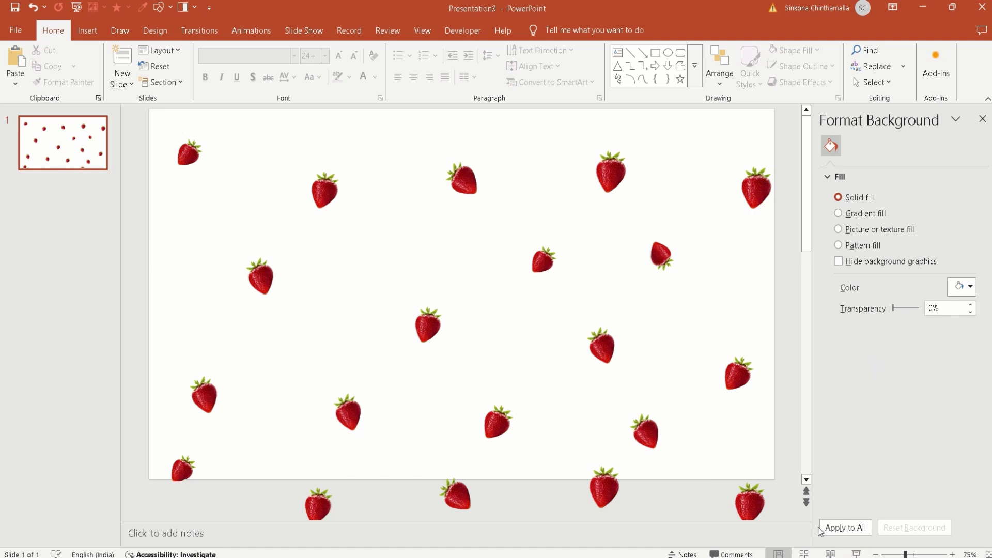
click(547, 252)
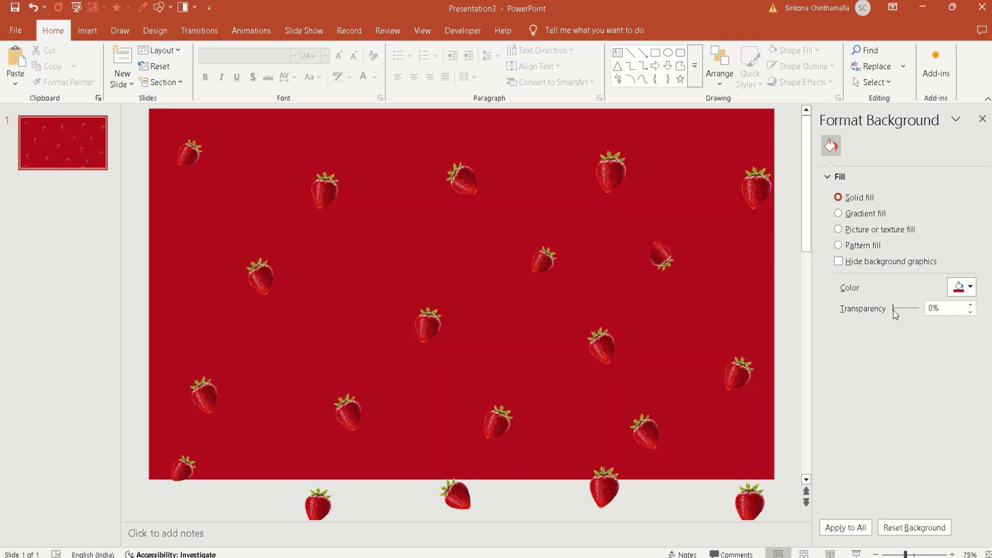
drag(895, 309, 916, 308)
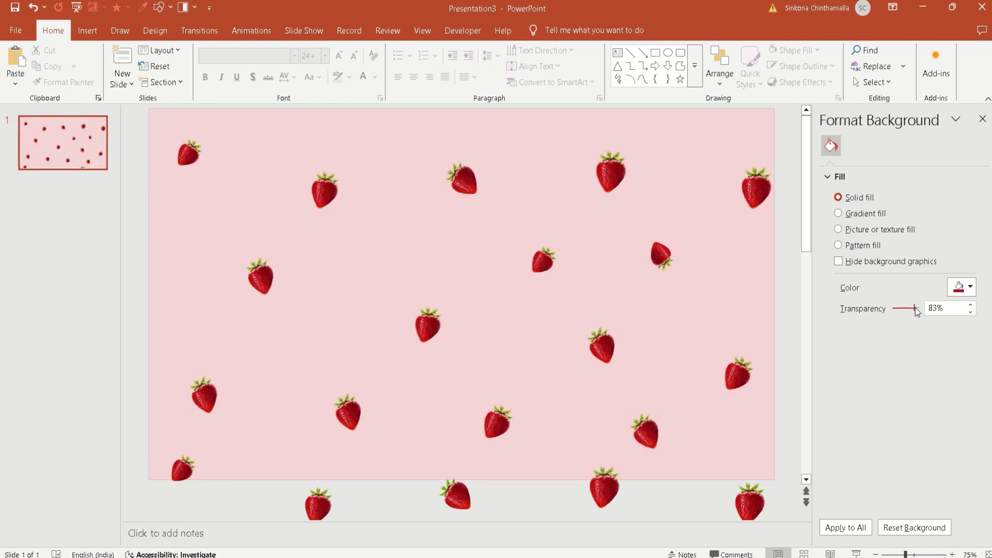
click(983, 119)
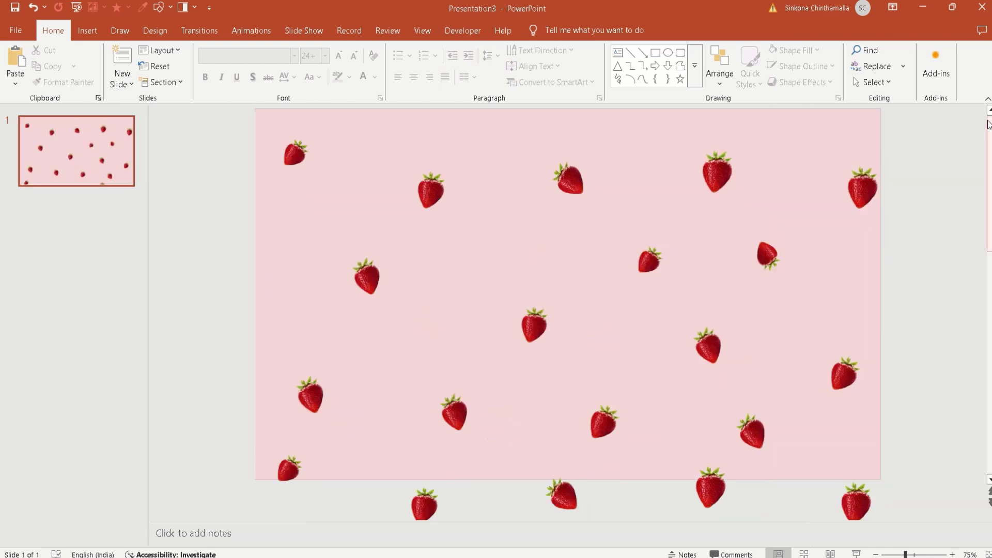
- Duplicate a single strawberry from the group and move the copy near the top-left
click(270, 166)
click(269, 165)
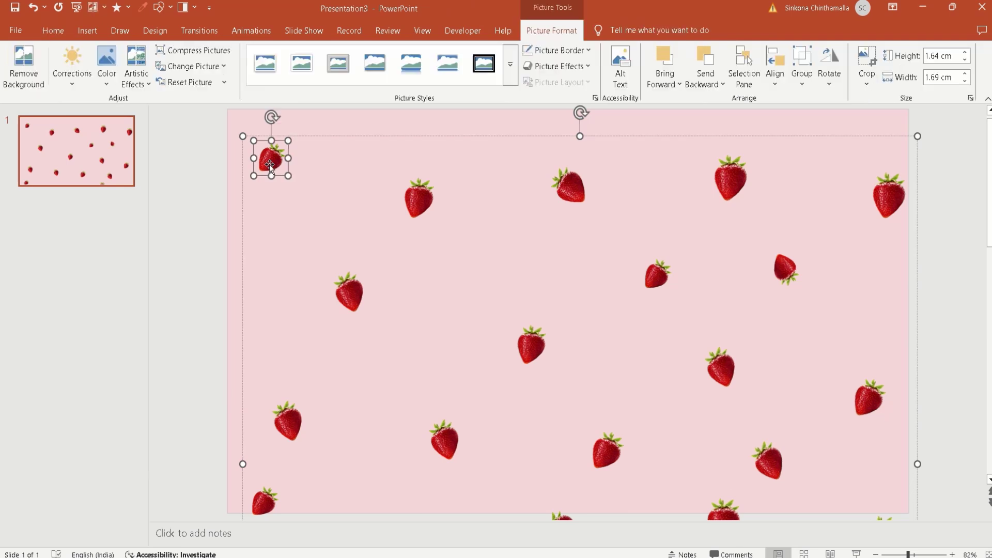
key(ctrl+d)
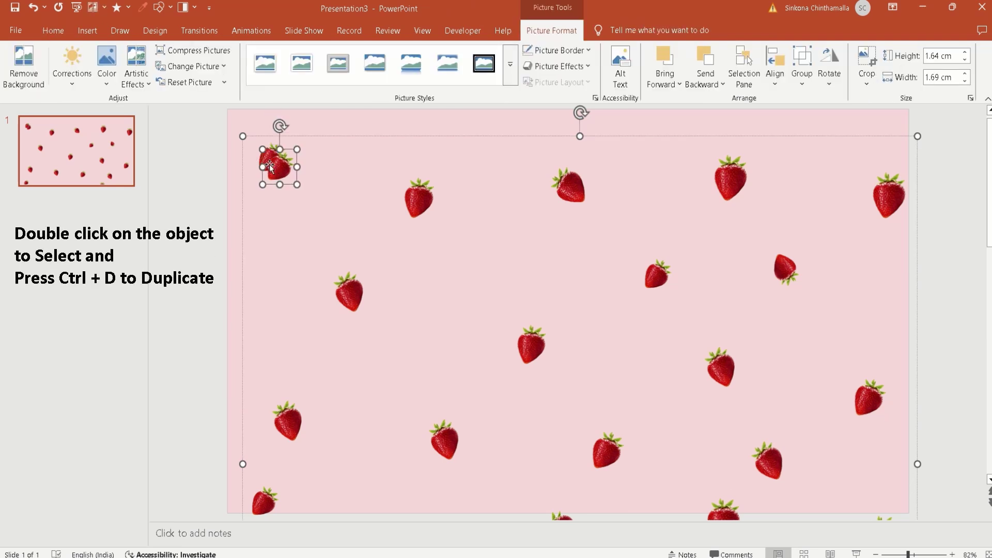
drag(283, 173, 331, 196)
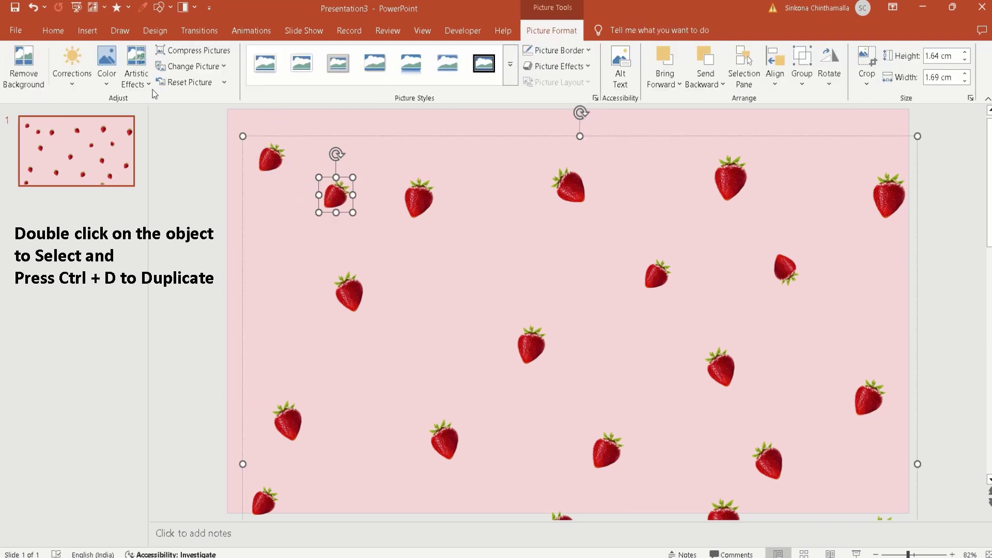
- Apply the Blur artistic effect to the copied strawberry with radius 55
click(136, 78)
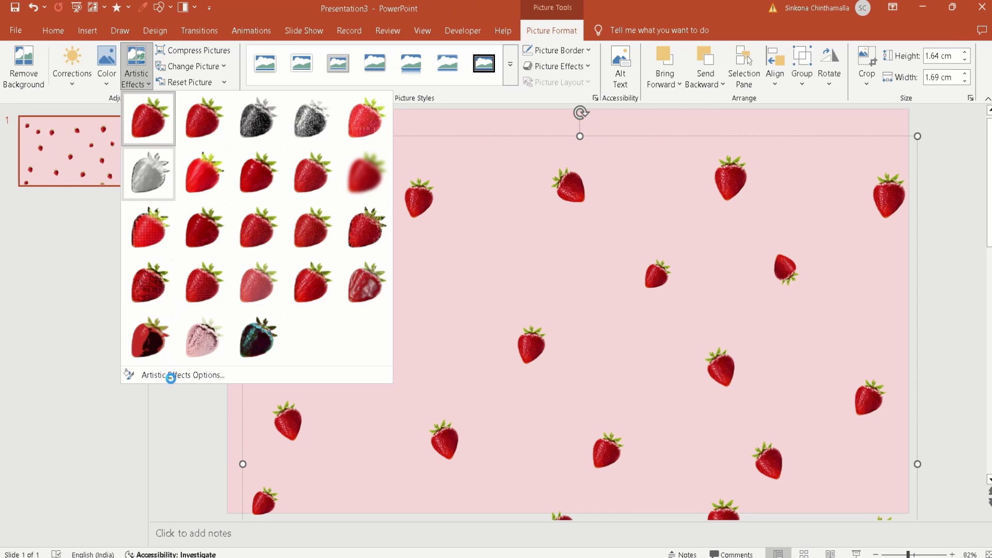
click(171, 376)
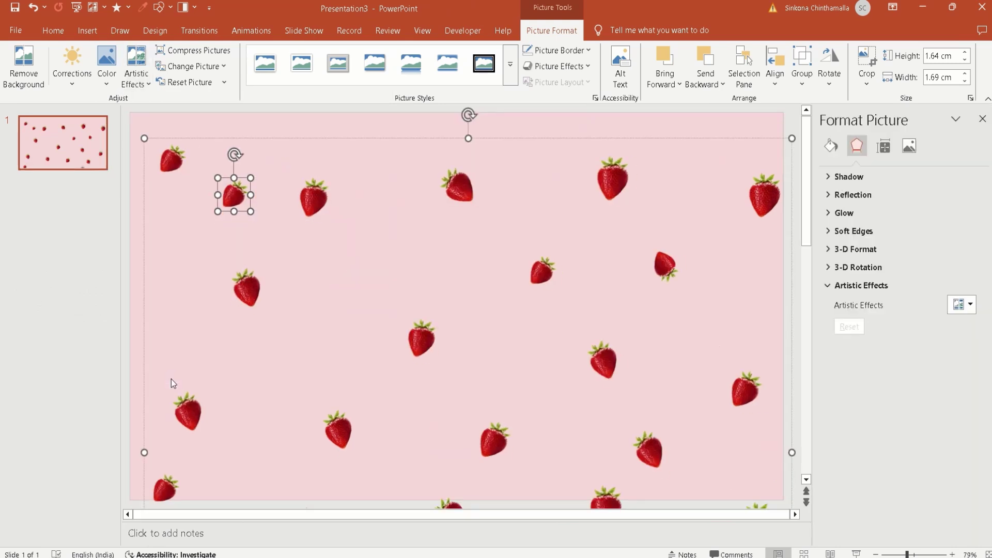
click(965, 306)
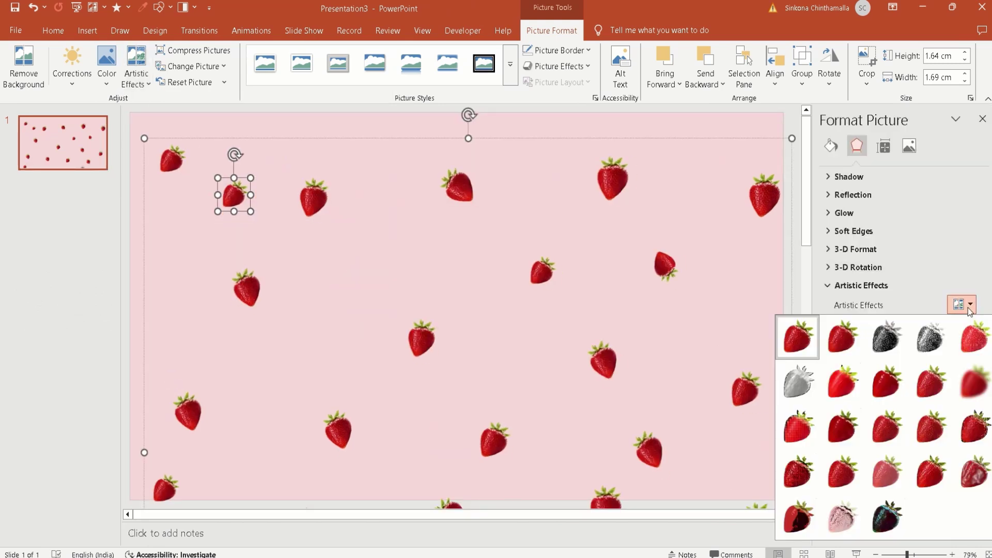
click(980, 383)
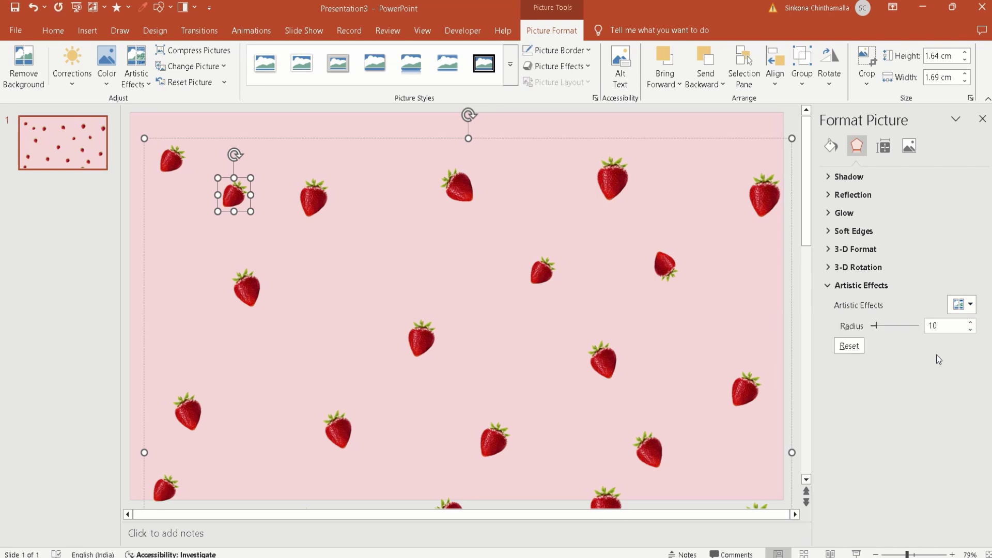
double_click(941, 325)
key(BackSpace)
text(55)
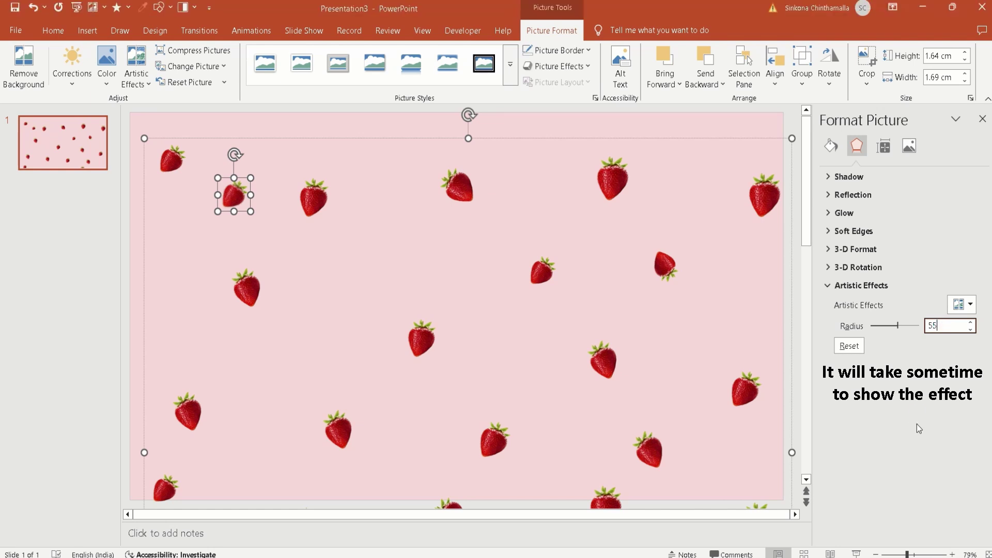
click(983, 120)
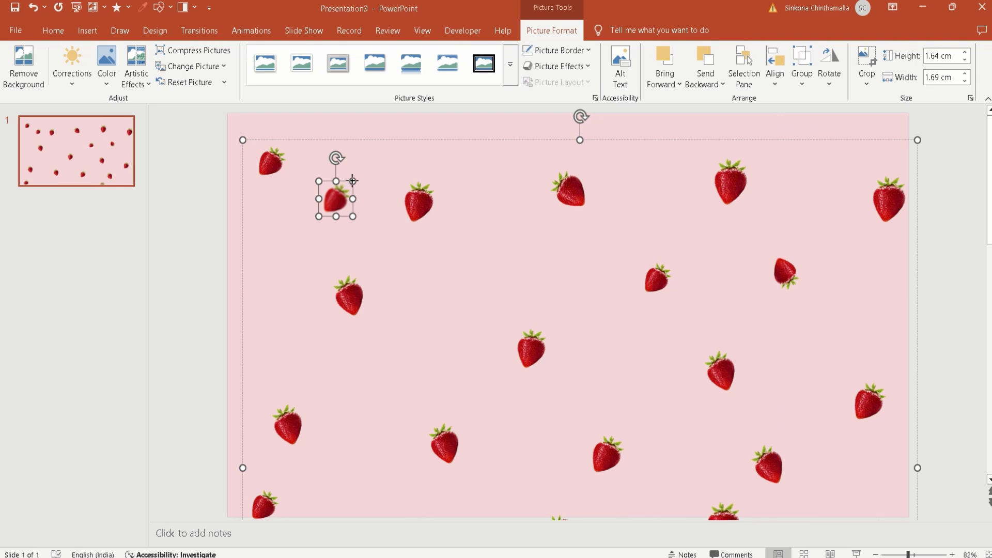
- Enlarge the blurred strawberry to about 3.8 cm and place rotated copies around the slide
mouse_move(353, 181)
mouse_down()
mouse_move(396, 165)
mouse_move(334, 205)
mouse_up()
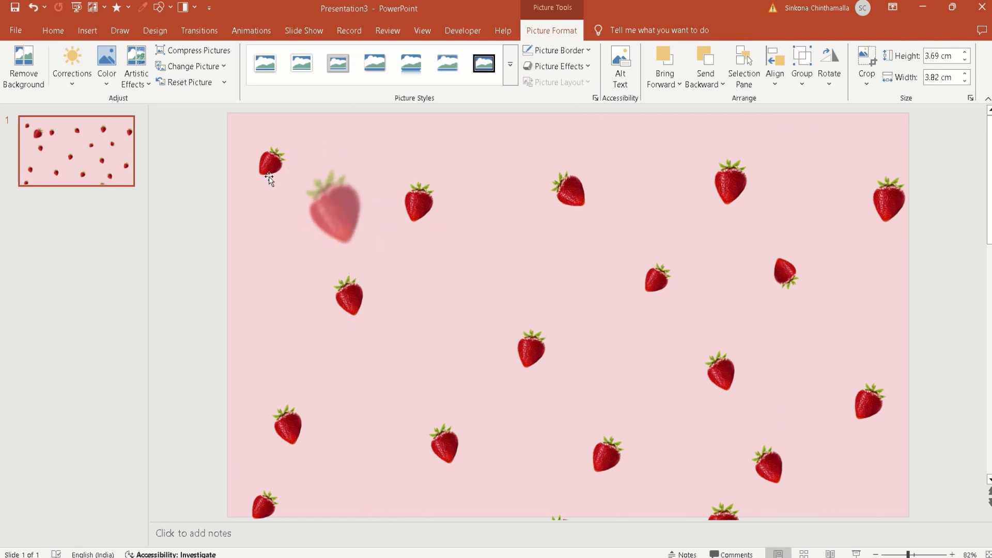
mouse_move(377, 166)
mouse_down()
mouse_move(343, 222)
mouse_move(323, 388)
mouse_up()
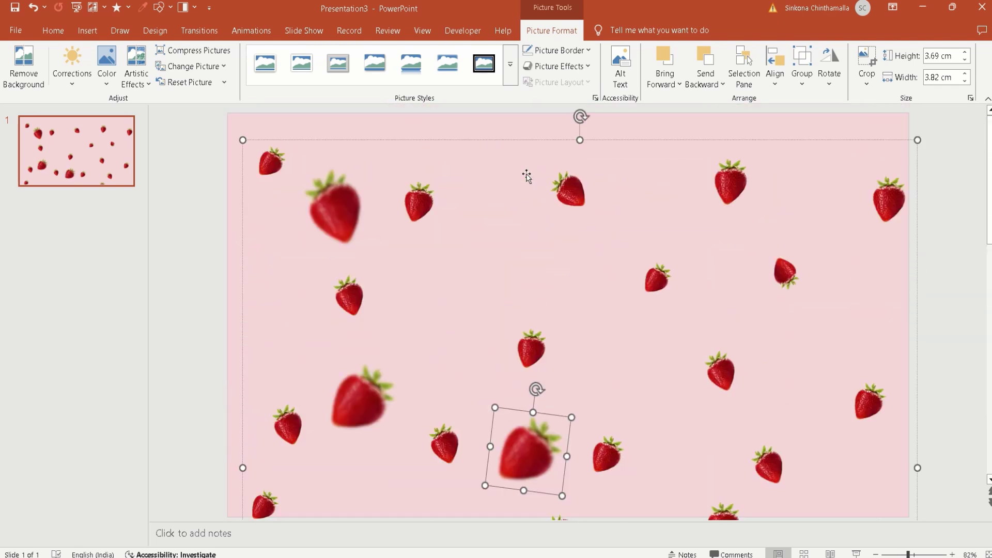
drag(536, 388, 565, 476)
scroll(565, 476, down, 5)
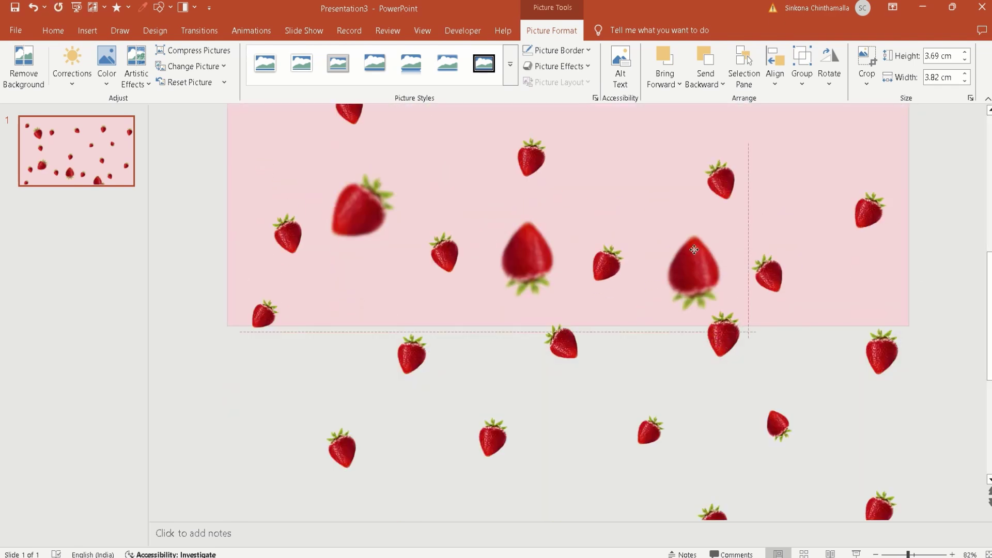
drag(738, 300, 753, 274)
scroll(752, 274, up, 5)
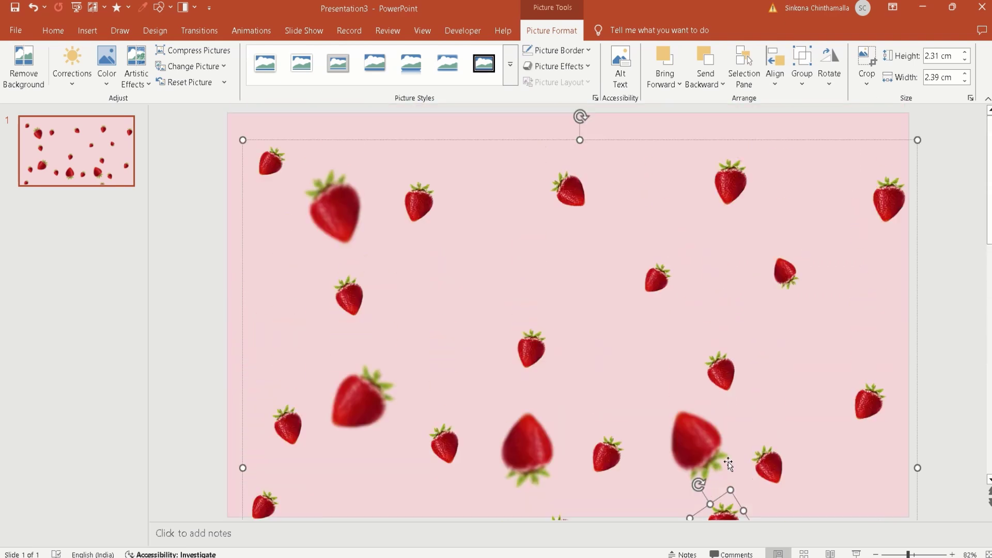
drag(696, 442, 861, 302)
drag(921, 324, 910, 268)
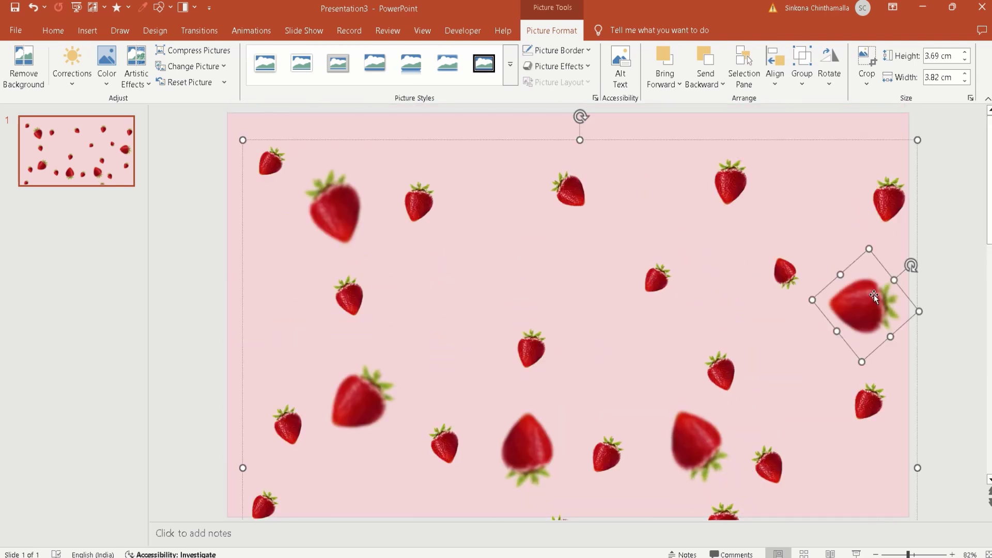
- Duplicate the blurred strawberry toward the slide centre and below the slide
click(693, 453)
drag(693, 453, 496, 282)
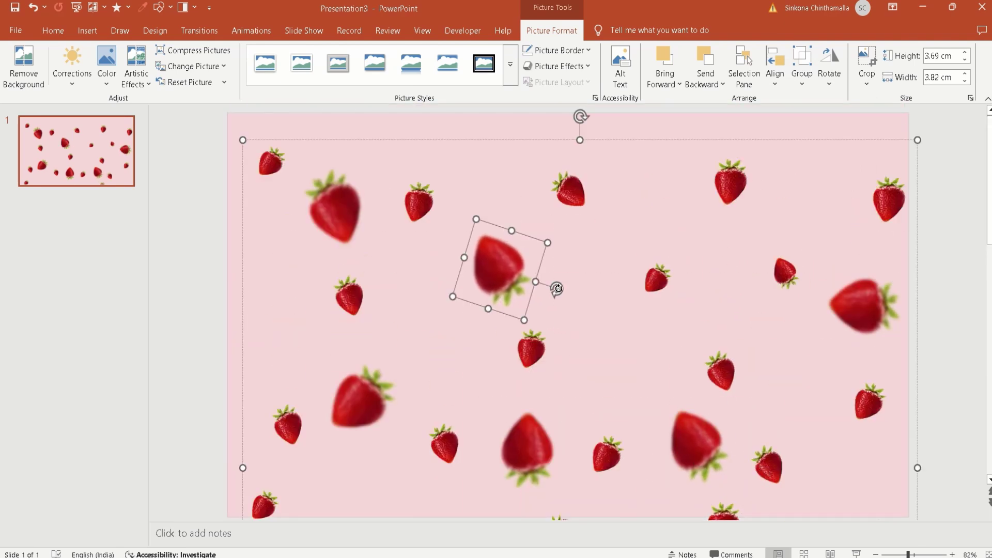
drag(697, 444, 897, 478)
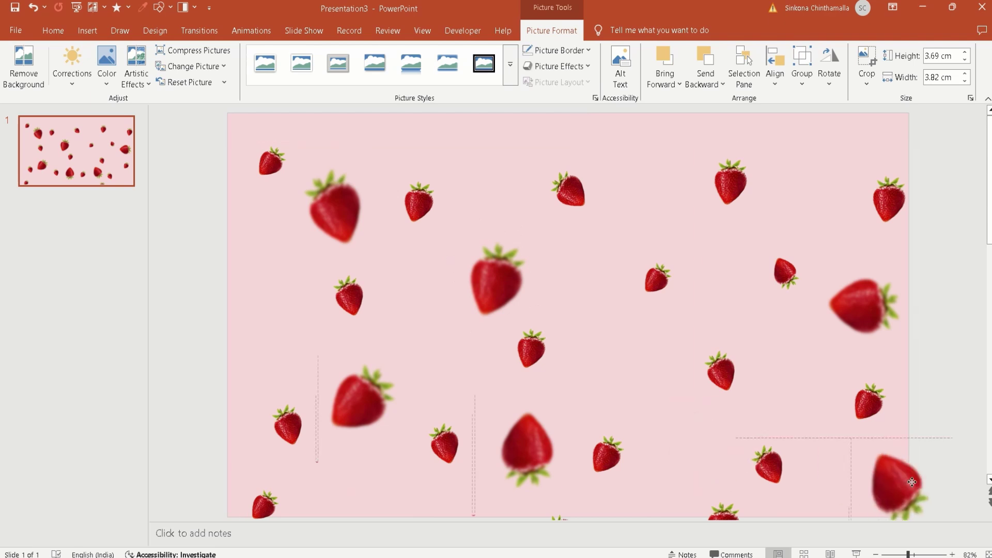
scroll(604, 393, down, 3)
scroll(605, 397, down, 5)
drag(539, 203, 565, 353)
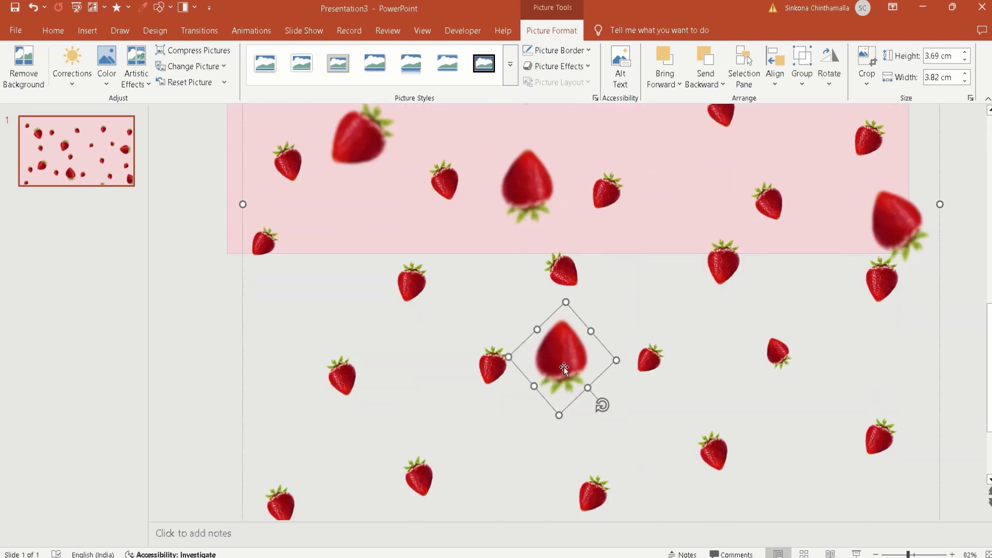
scroll(563, 365, down, 1)
drag(563, 297, 414, 326)
- Rotate the lower copy, add an upright lower-right copy and another at lower left
drag(453, 374, 429, 261)
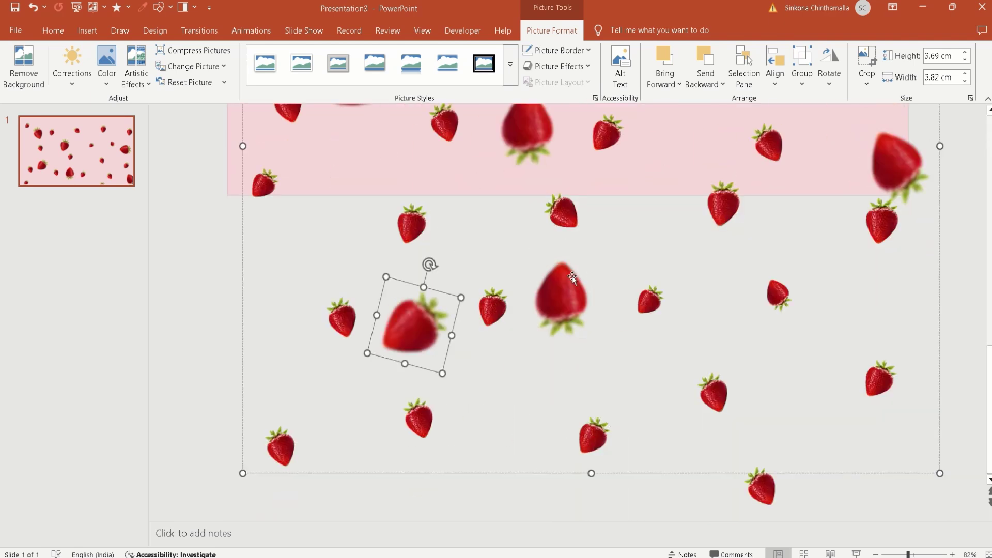
drag(561, 297, 796, 401)
drag(836, 449, 812, 340)
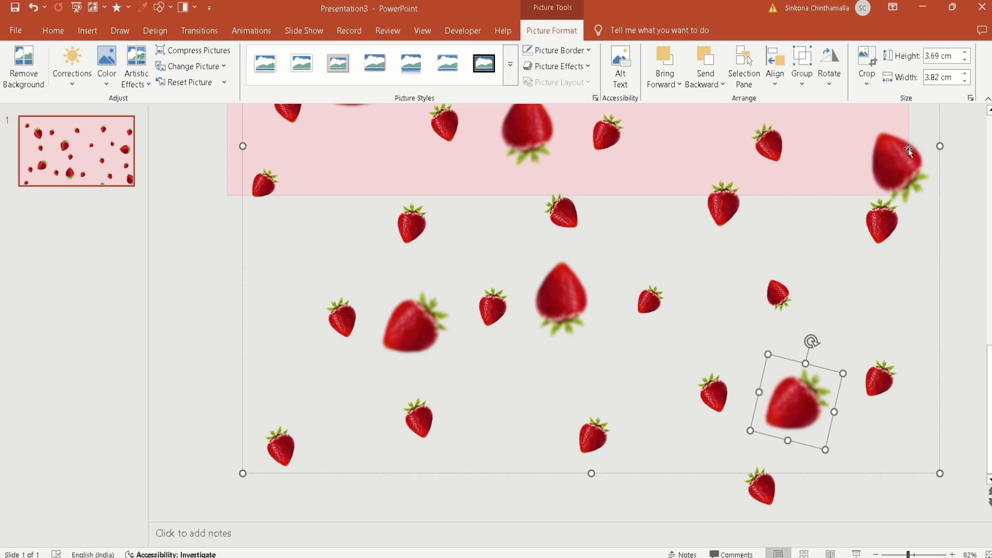
drag(909, 148, 249, 234)
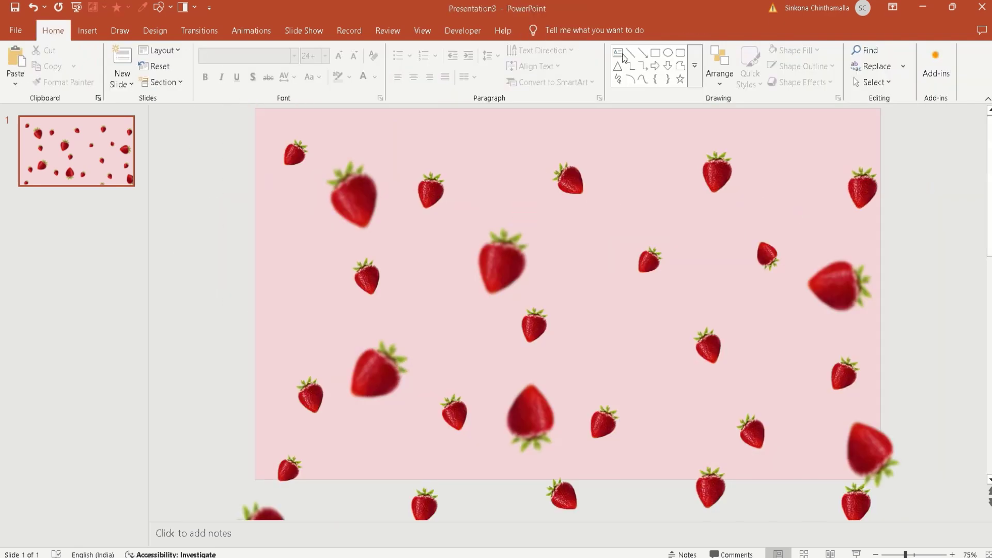
- Draw a text box across the slide middle containing STRAWBERRY
click(620, 51)
drag(431, 260, 743, 372)
text(STR)
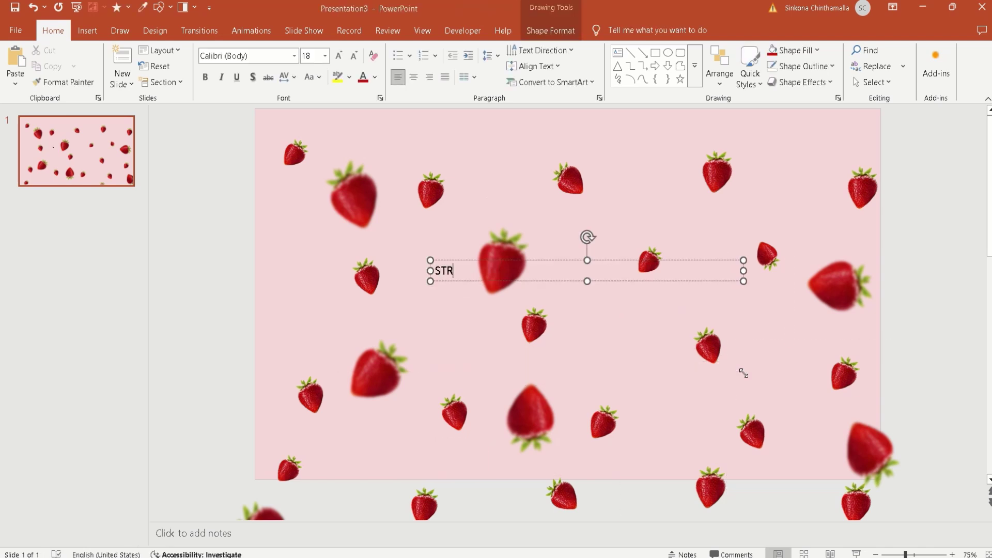
text(AWBE)
text(RRY)
- Format STRAWBERRY in Aharoni, size 100, white
drag(500, 271, 412, 266)
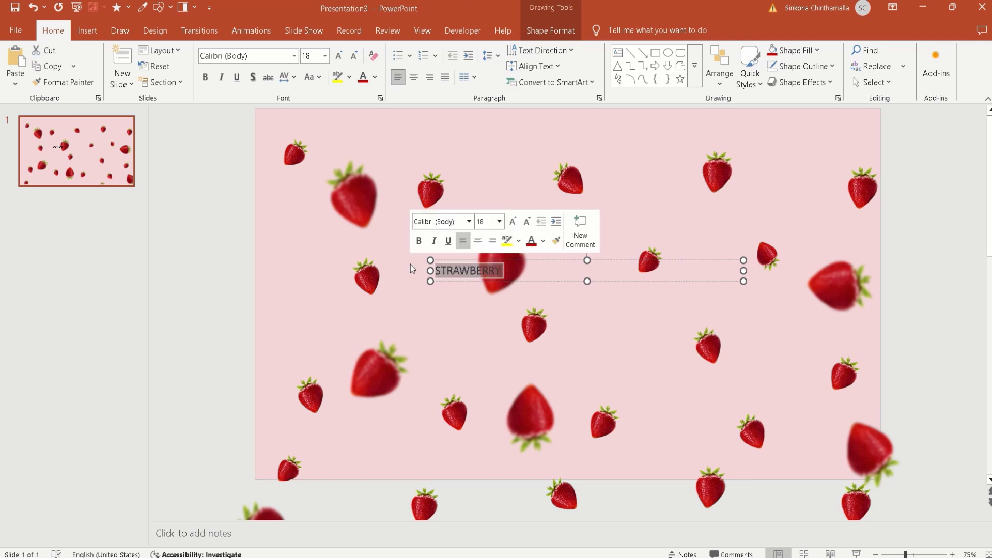
click(296, 56)
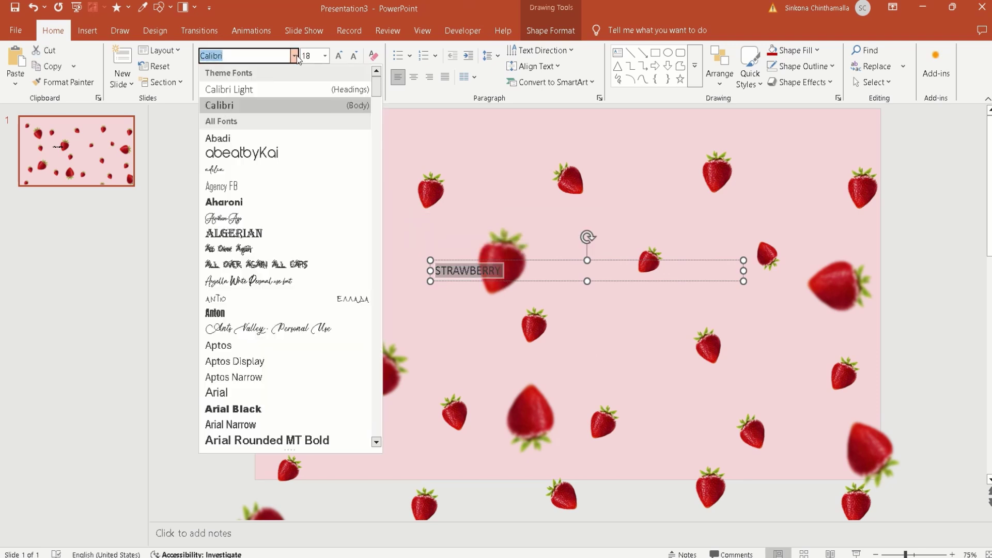
click(239, 203)
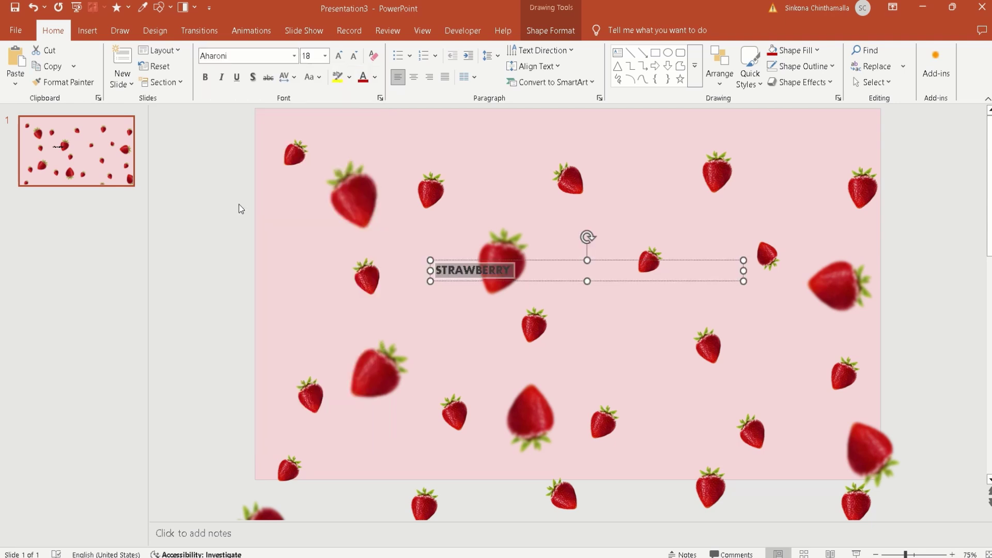
click(312, 56)
text(1)
key(Return)
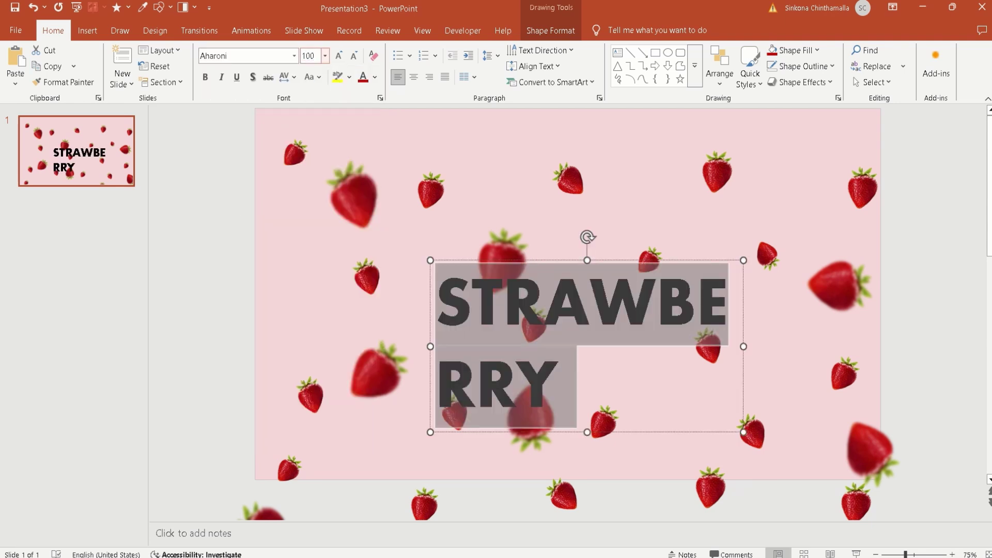
click(375, 77)
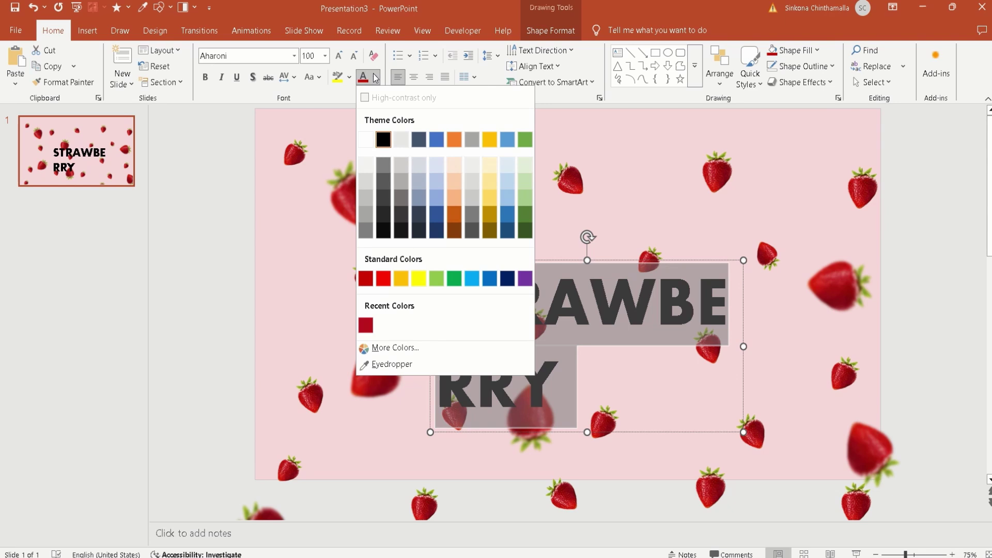
click(365, 139)
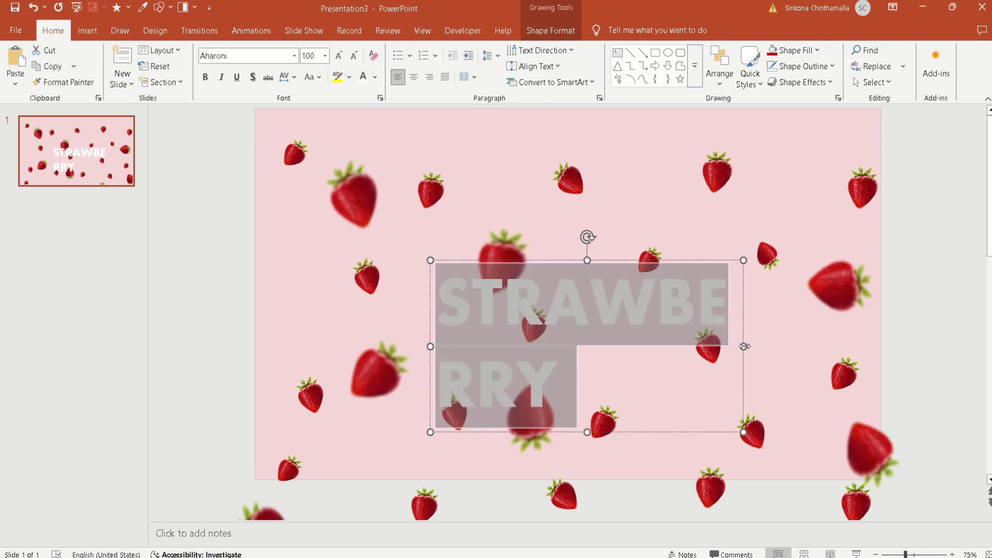
- Widen the STRAWBERRY box to one line and align it to slide centre and middle
drag(744, 346, 818, 342)
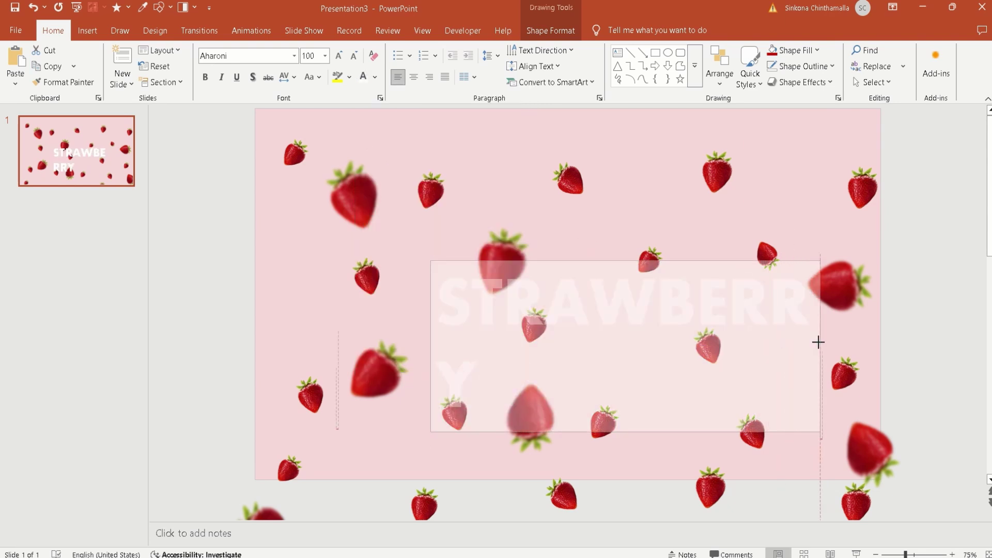
drag(819, 342, 858, 335)
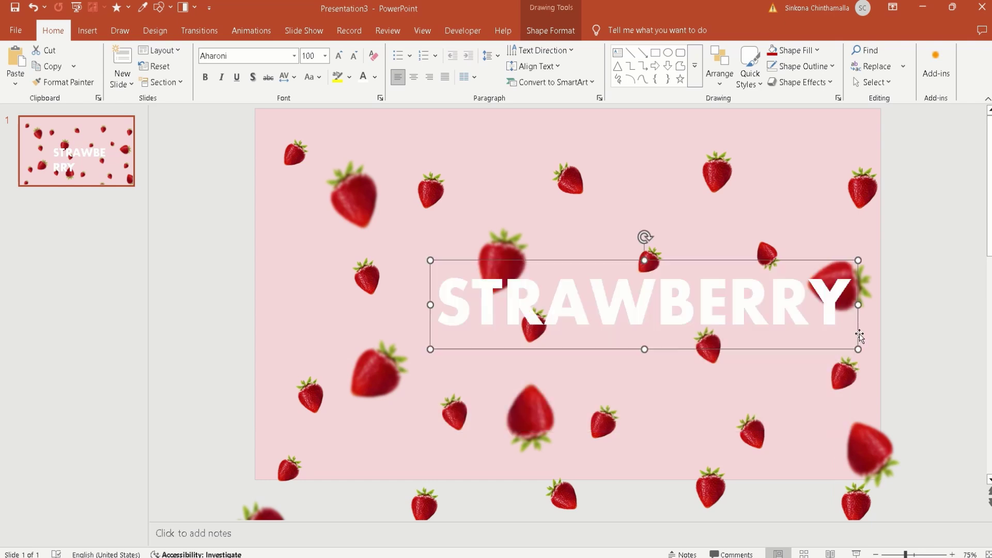
click(720, 88)
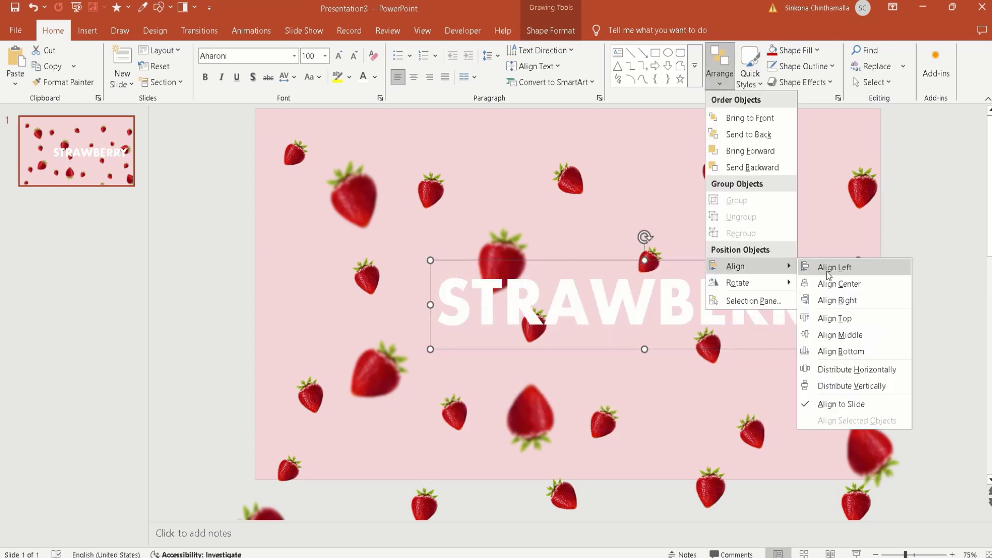
click(836, 284)
click(721, 78)
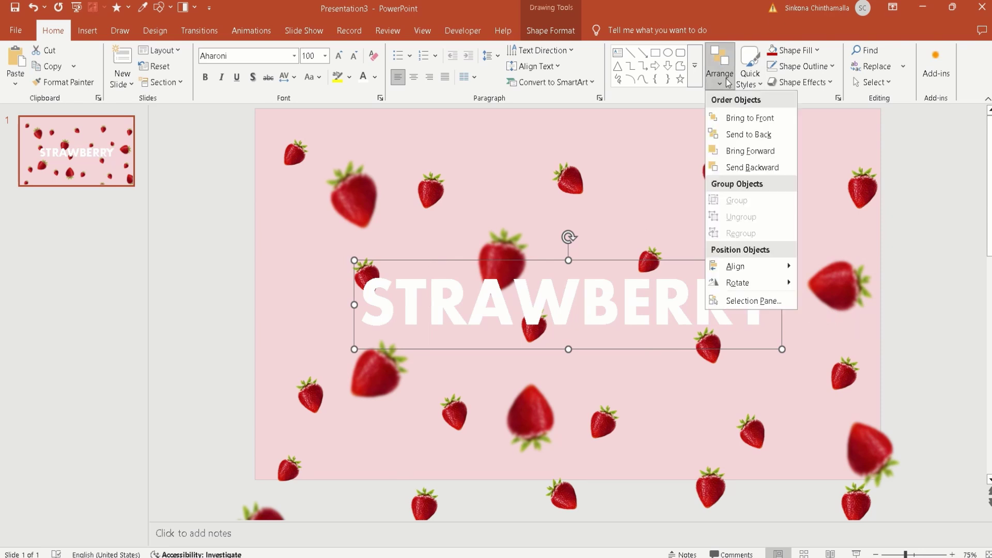
mouse_move(736, 267)
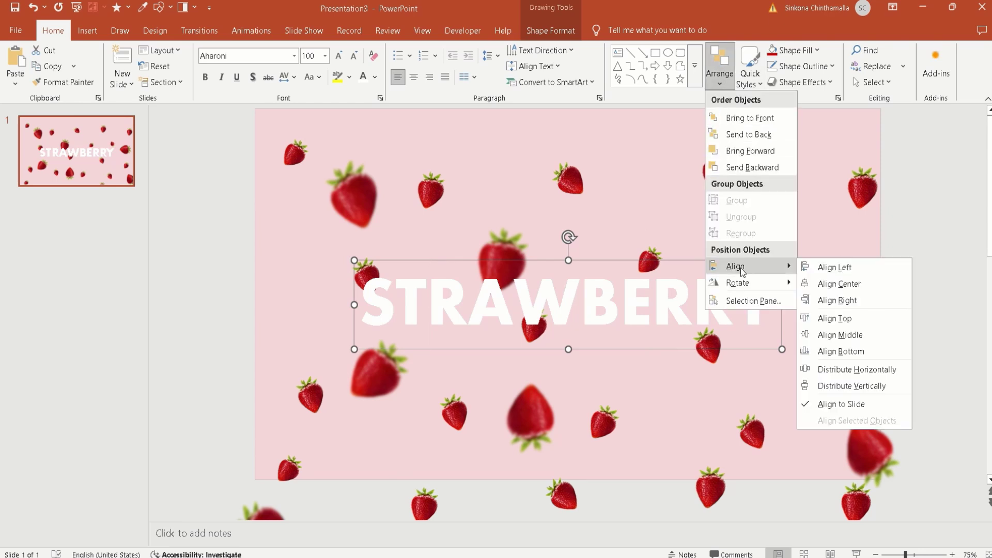
click(840, 335)
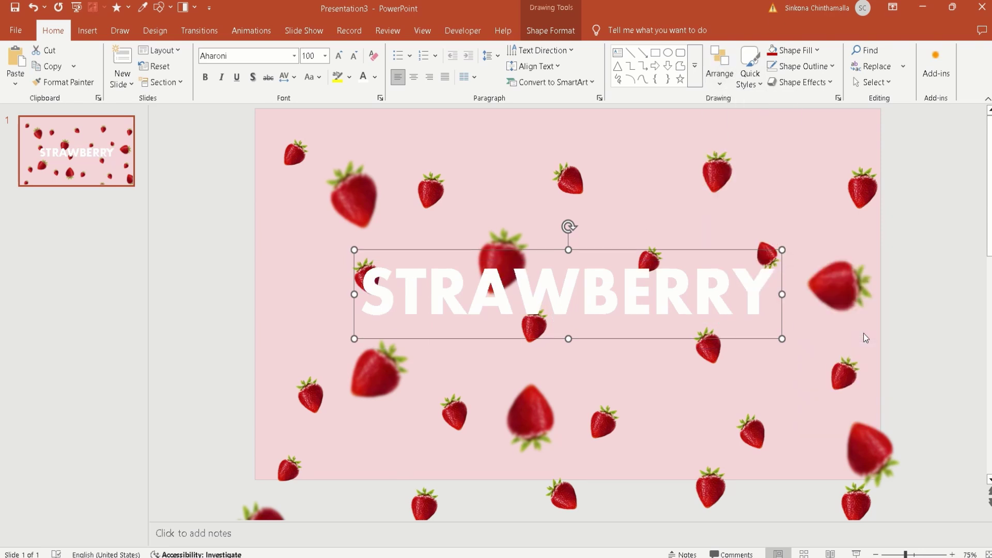
click(104, 161)
- Duplicate slide 1 and set the copied STRAWBERRY title to font size 50
right_click(105, 163)
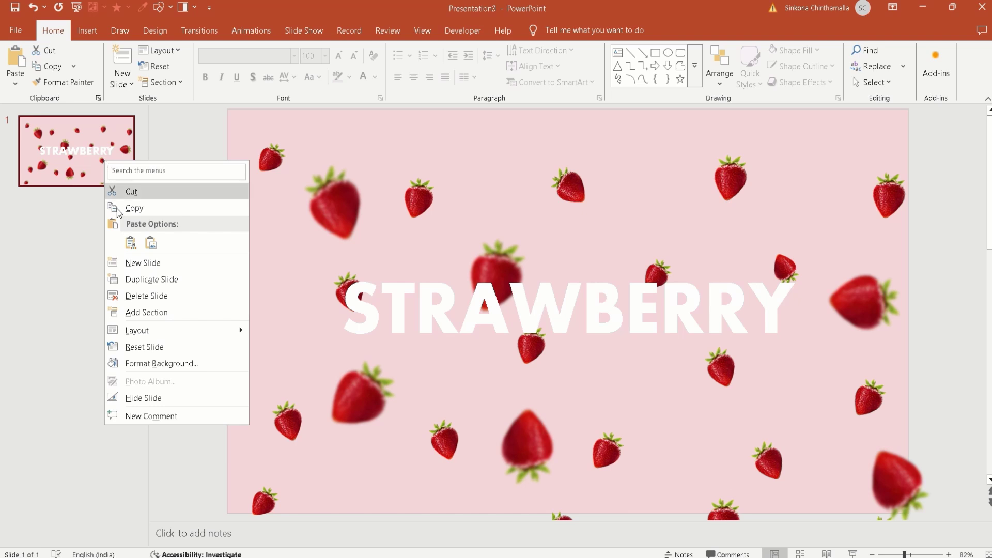
click(137, 288)
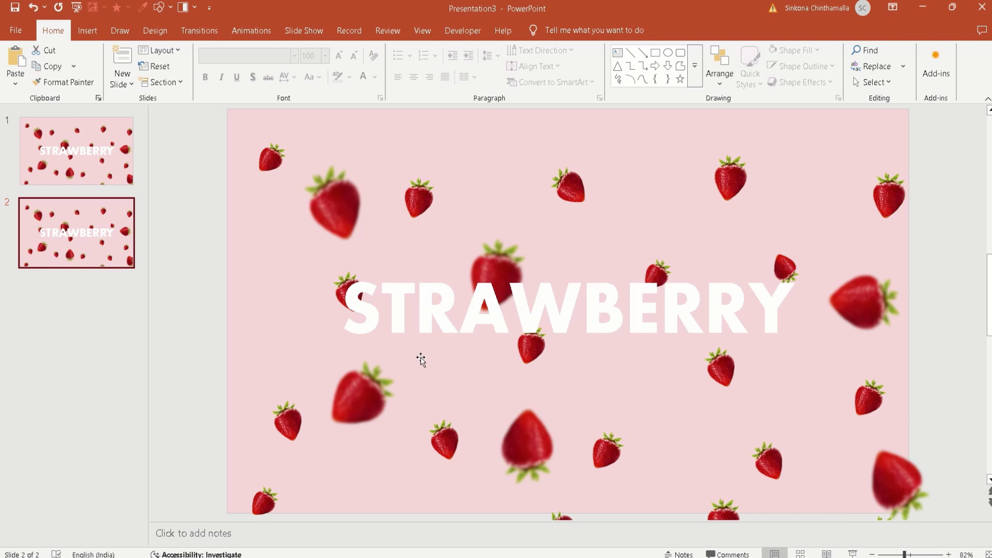
click(509, 310)
drag(793, 324, 353, 337)
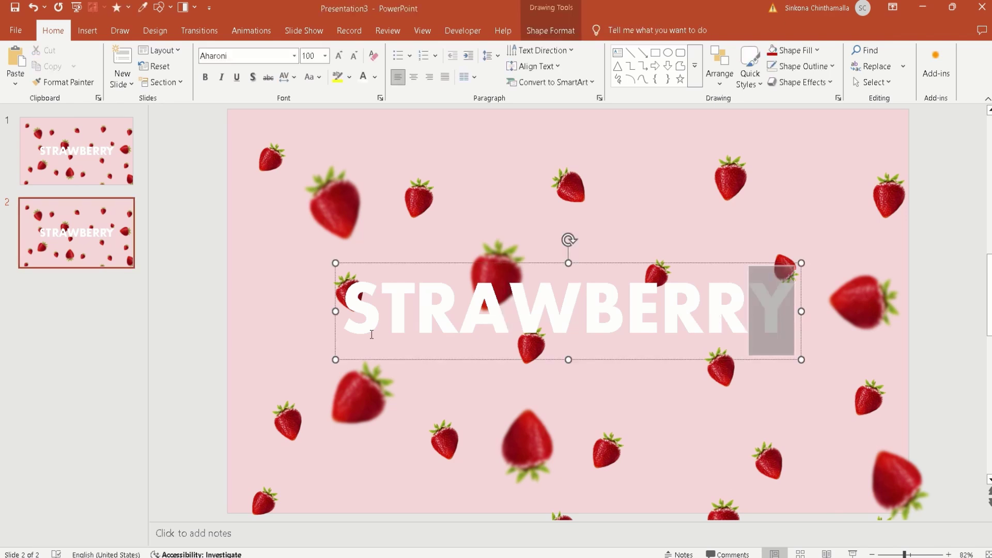
click(319, 58)
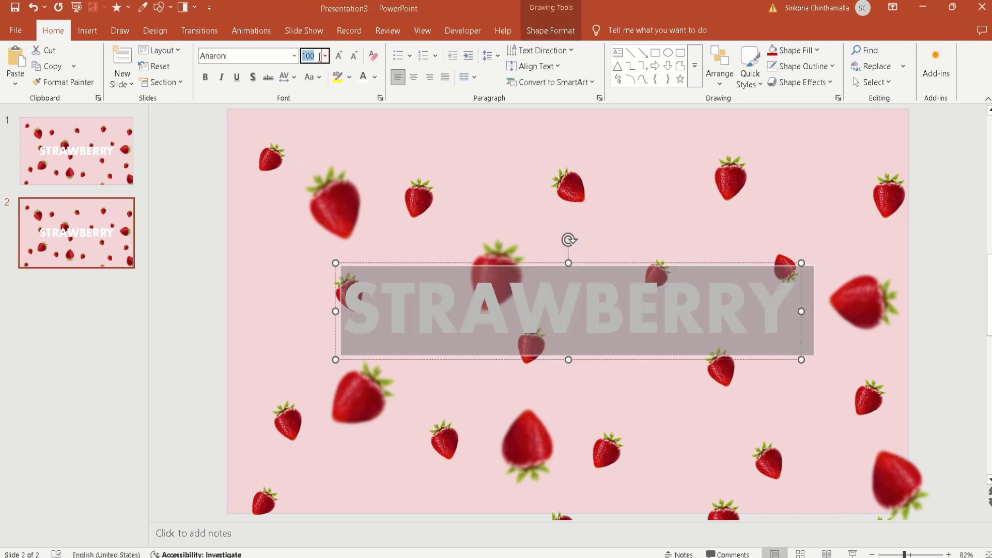
text(50)
key(Return)
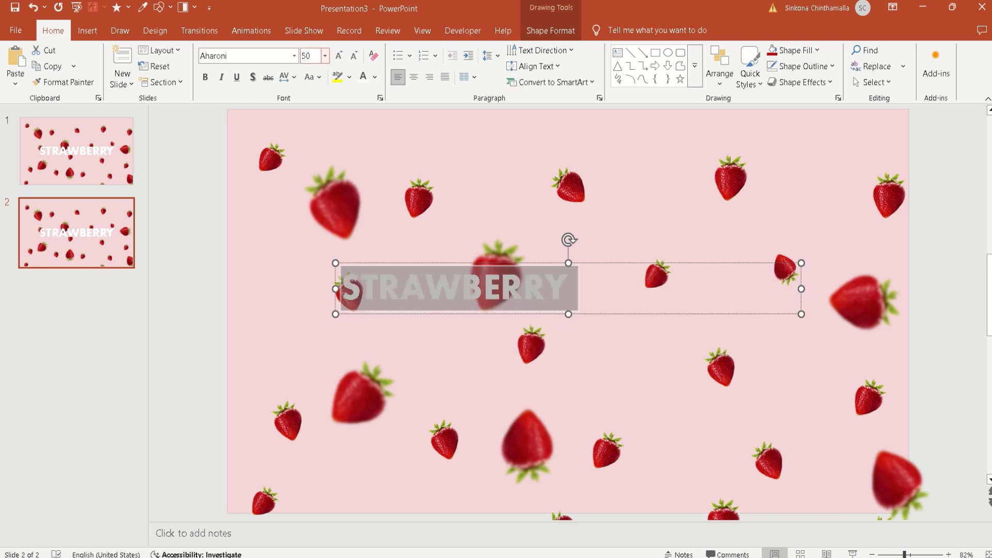
- Narrow the title box, move it to the top and align it to the slide's centre
click(734, 306)
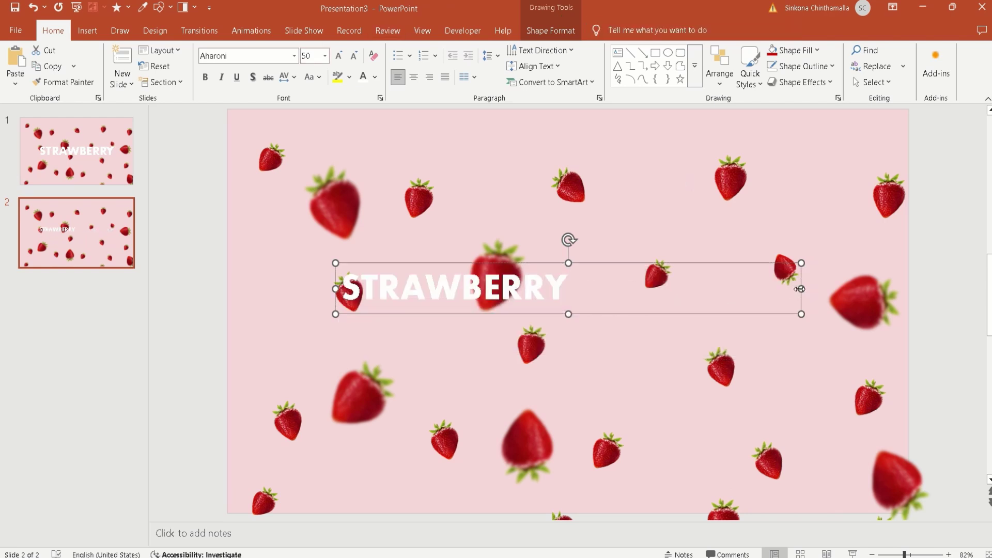
drag(748, 294, 575, 291)
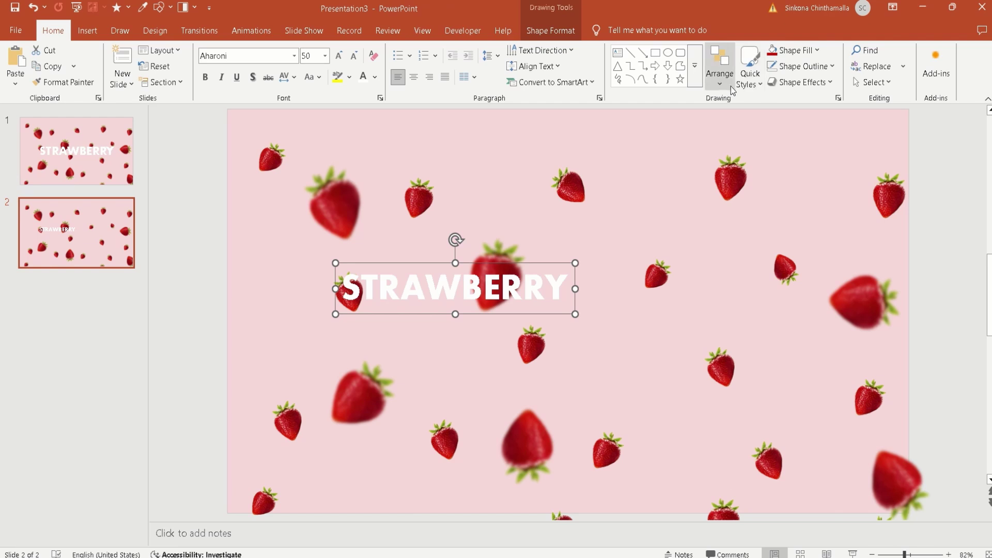
drag(516, 263, 629, 137)
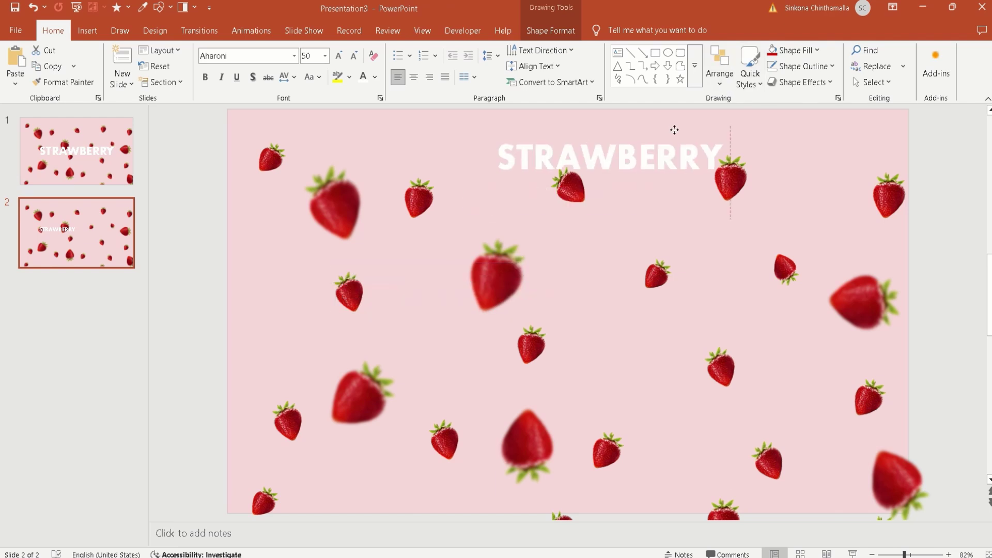
click(721, 79)
mouse_move(744, 265)
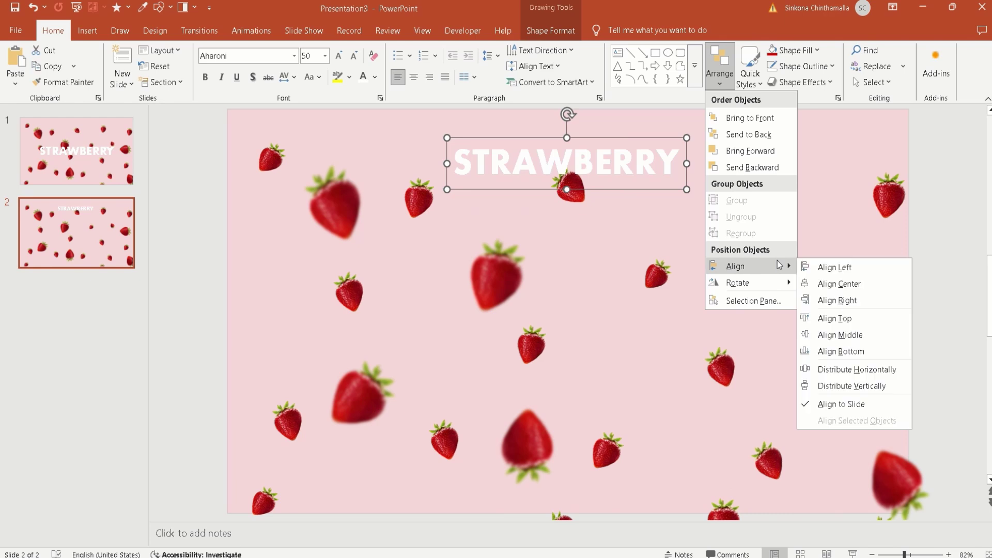
click(816, 287)
click(815, 285)
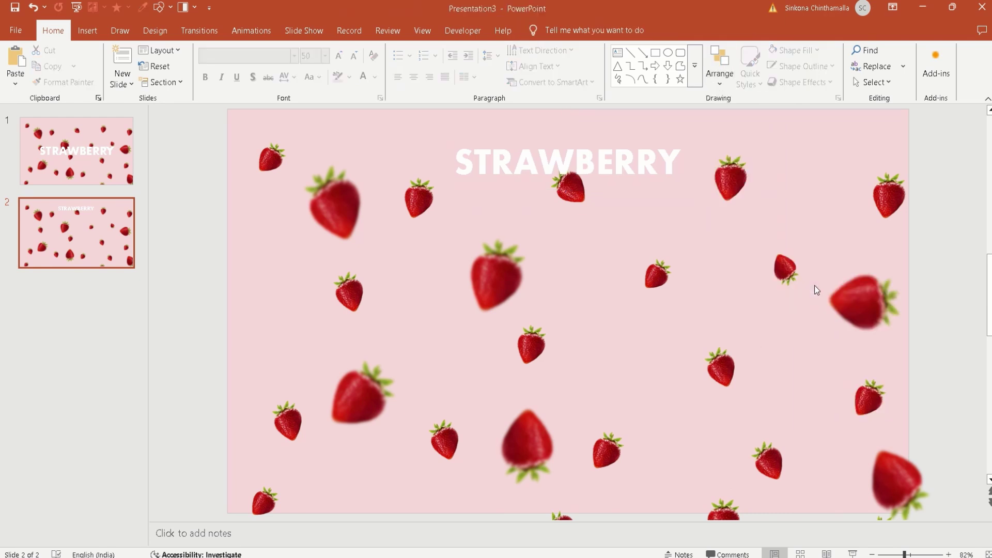
click(619, 54)
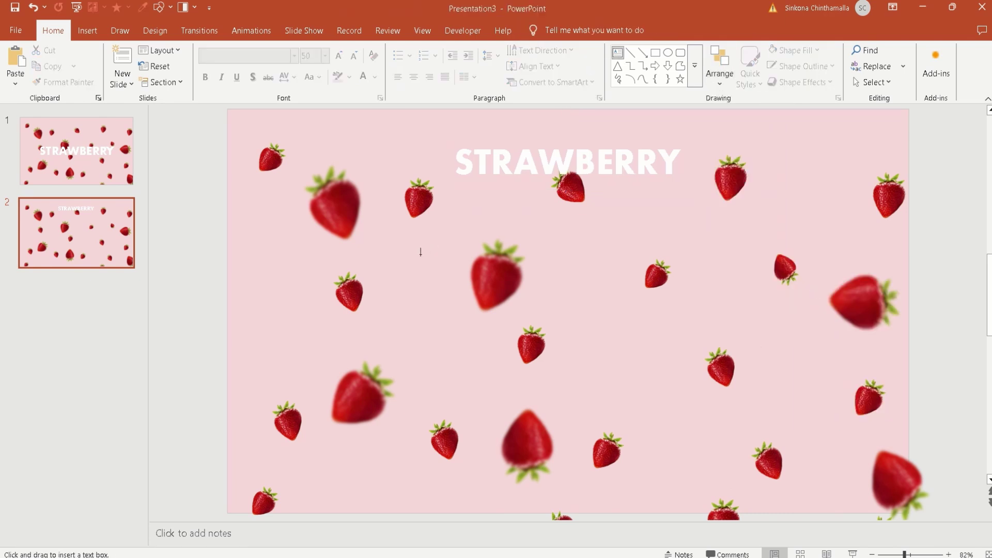
- Draw a text box below the title, fill it with =lorem() text, then widen and position it
drag(419, 257, 634, 343)
text(=lore)
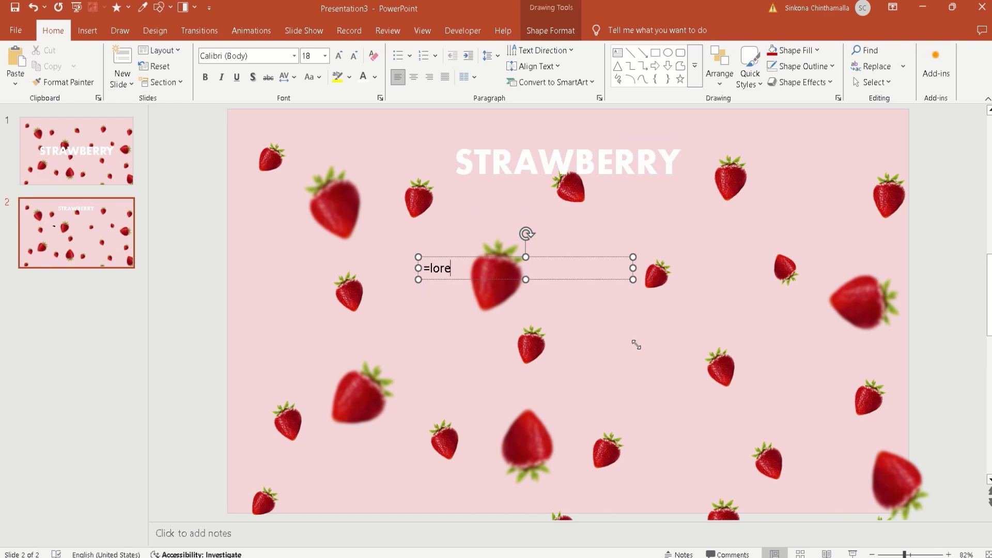
text(m())
key(Return)
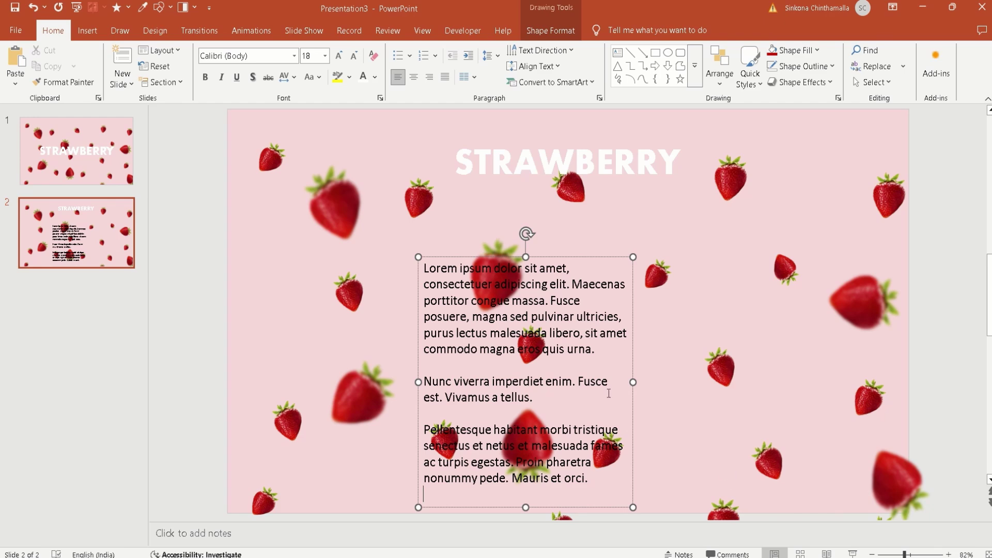
drag(633, 382, 919, 356)
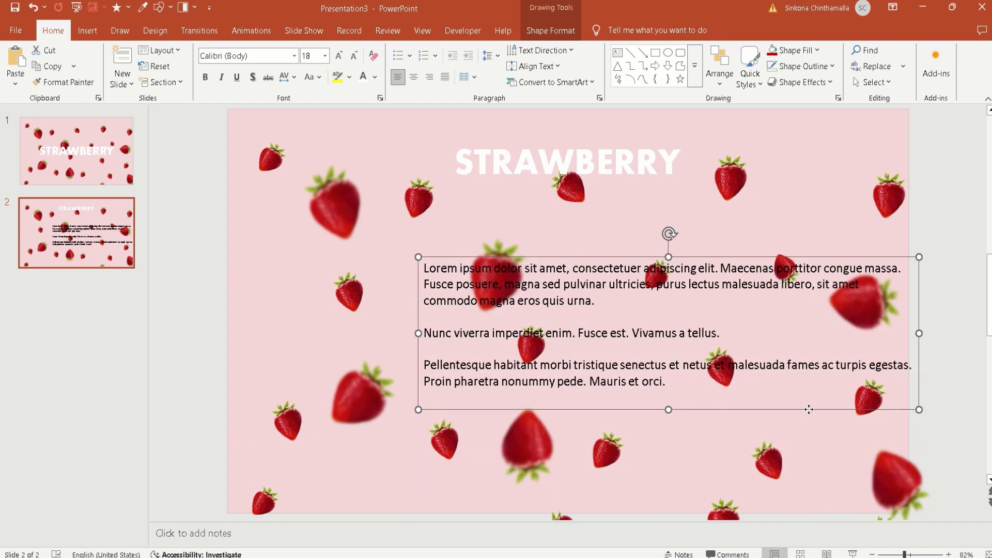
drag(809, 409, 719, 398)
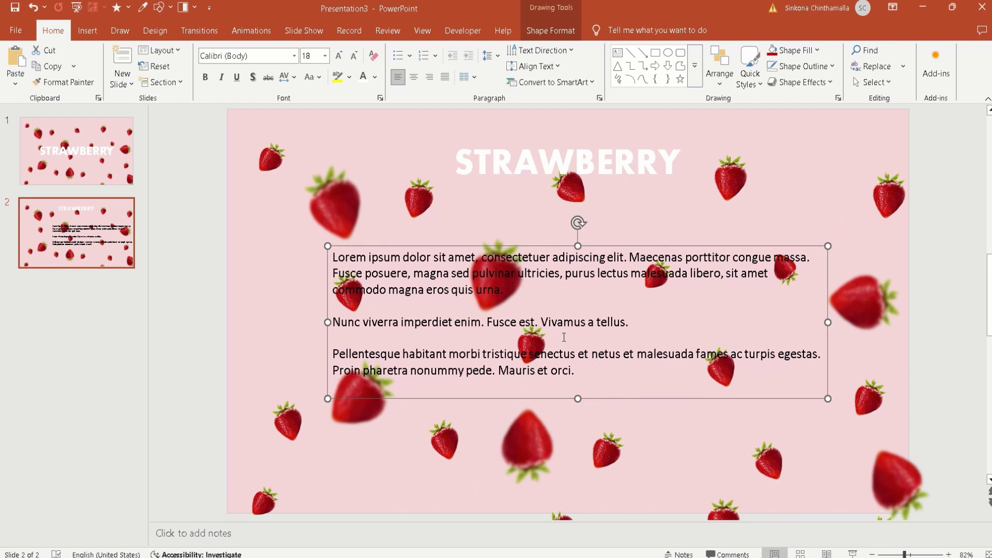
- Recolour all the body text dark strawberry red using the font colour eyedropper
drag(577, 370, 371, 123)
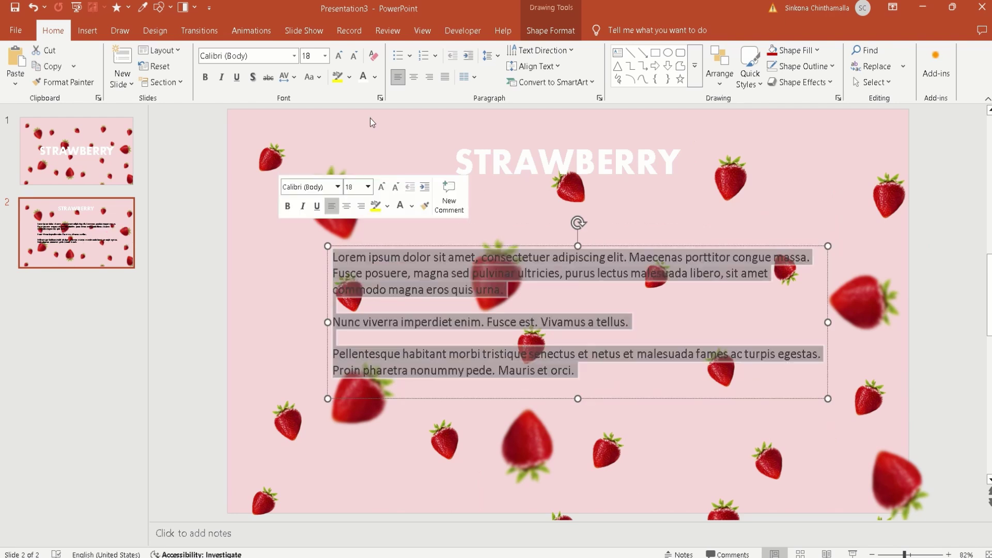
click(377, 78)
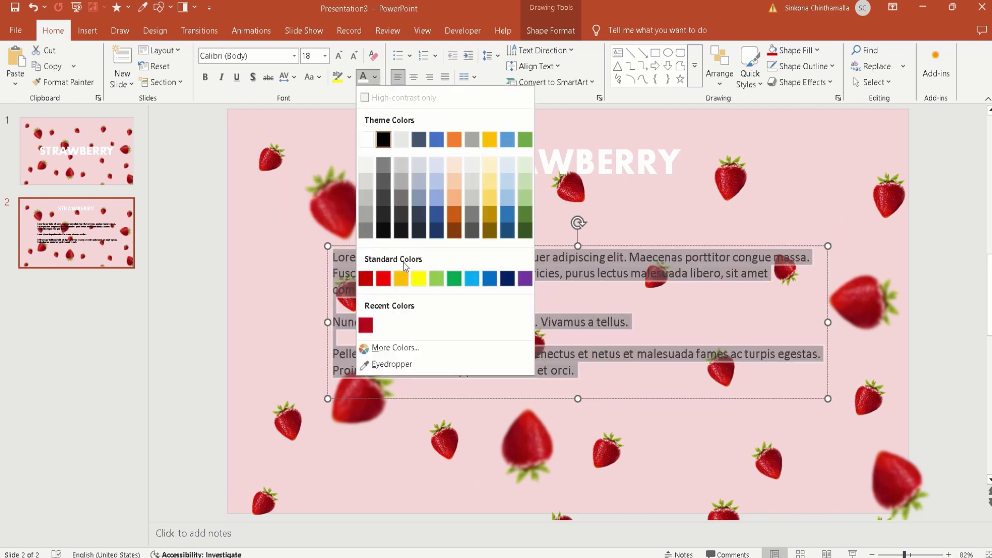
click(392, 364)
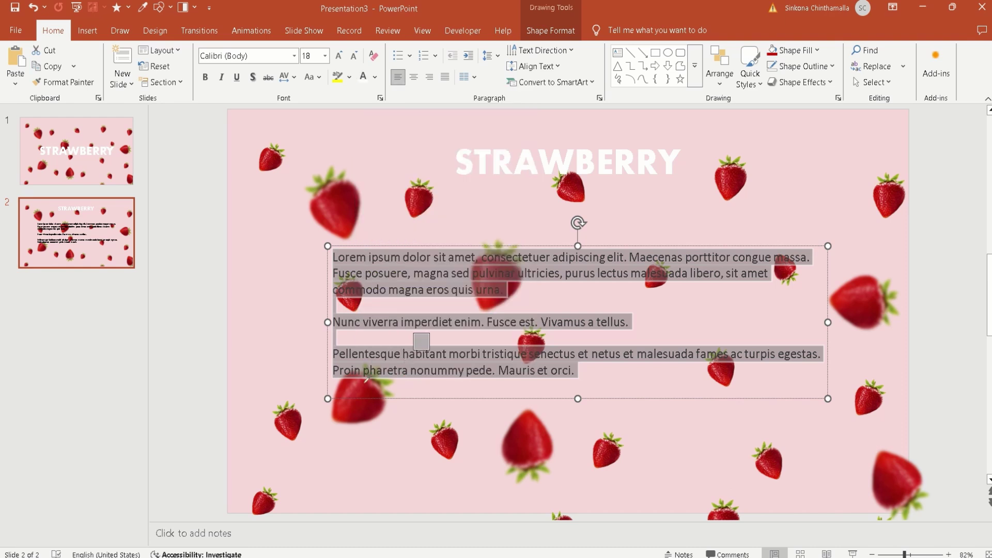
click(293, 419)
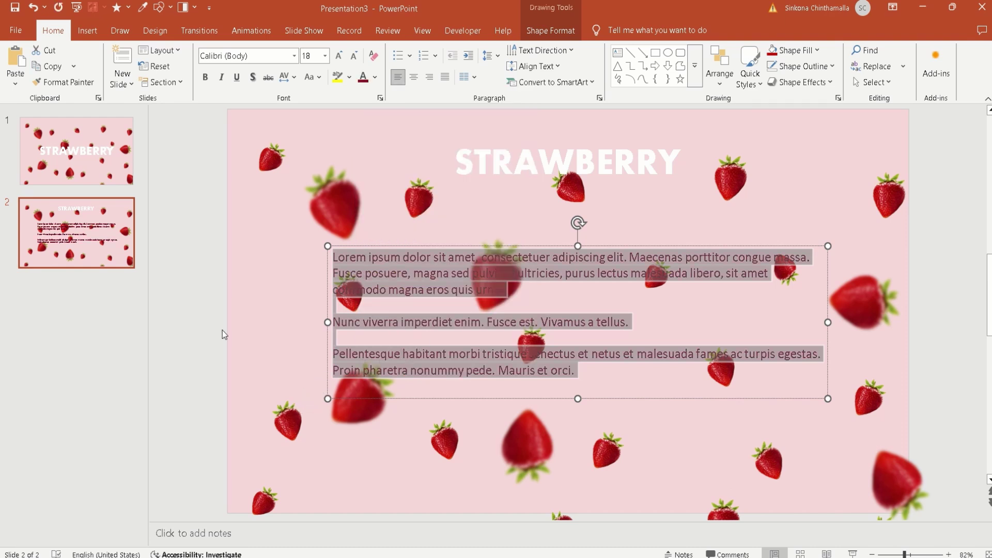
click(223, 325)
- Drag slide 1's strawberry picture upward over the slide, then return to slide 2
scroll(223, 325, up, 3)
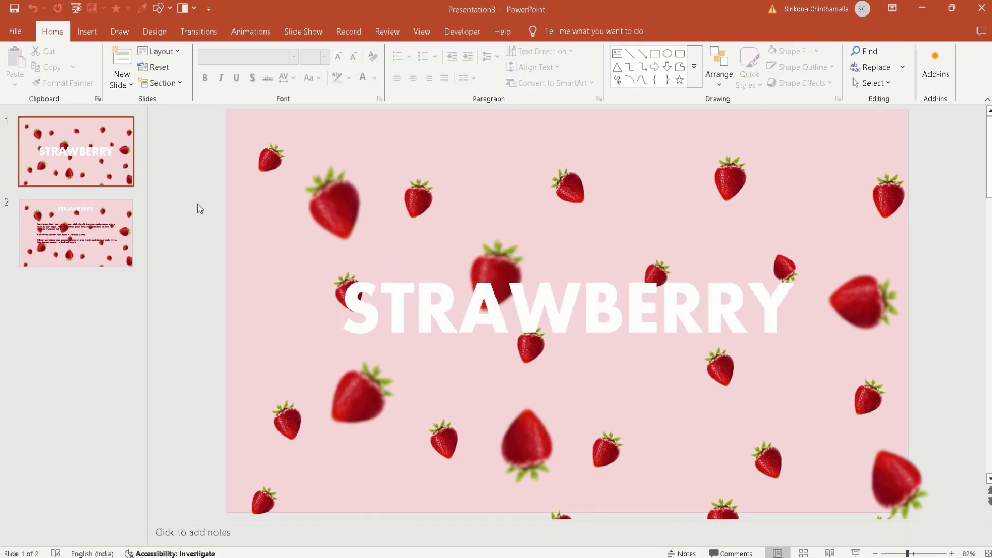
scroll(197, 204, down, 2)
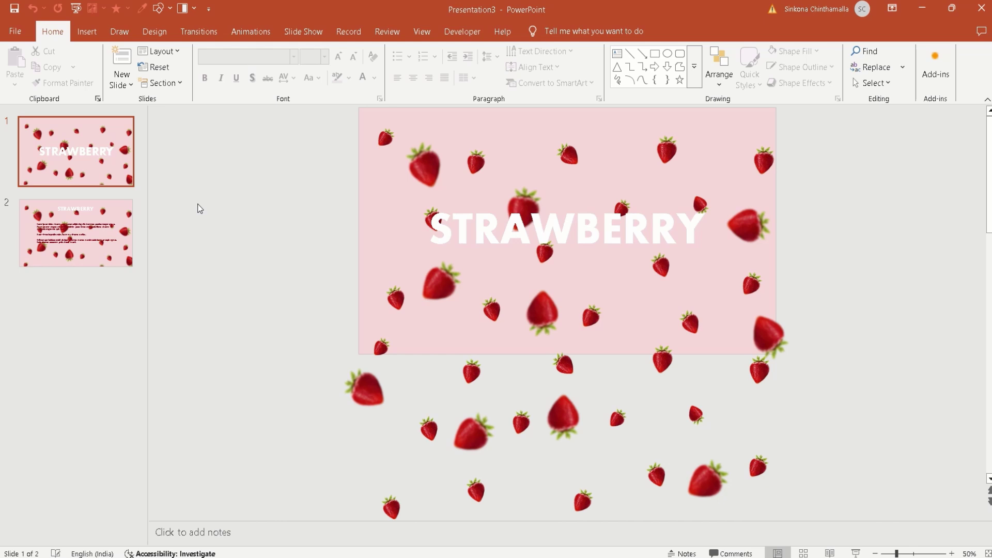
scroll(197, 204, down, 1)
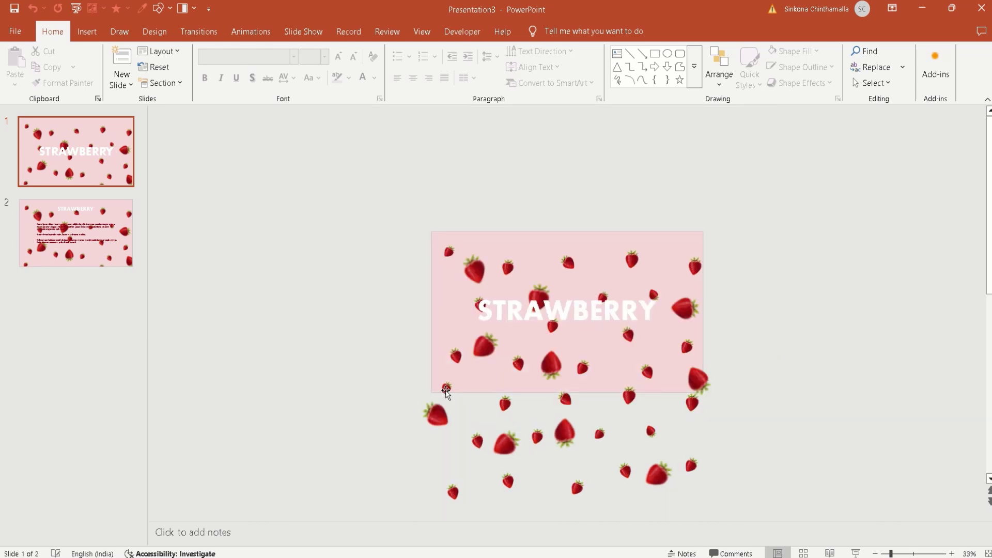
click(437, 417)
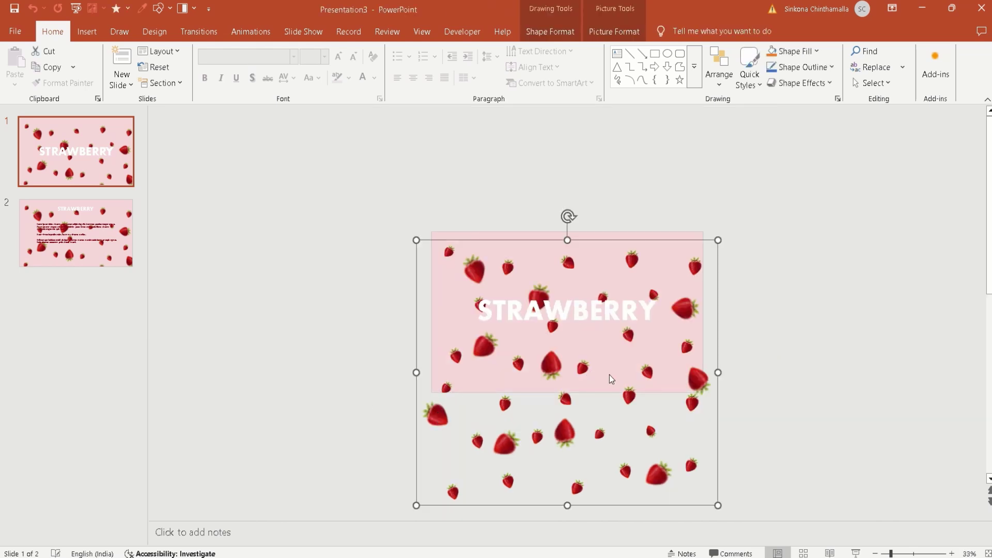
drag(559, 367, 557, 259)
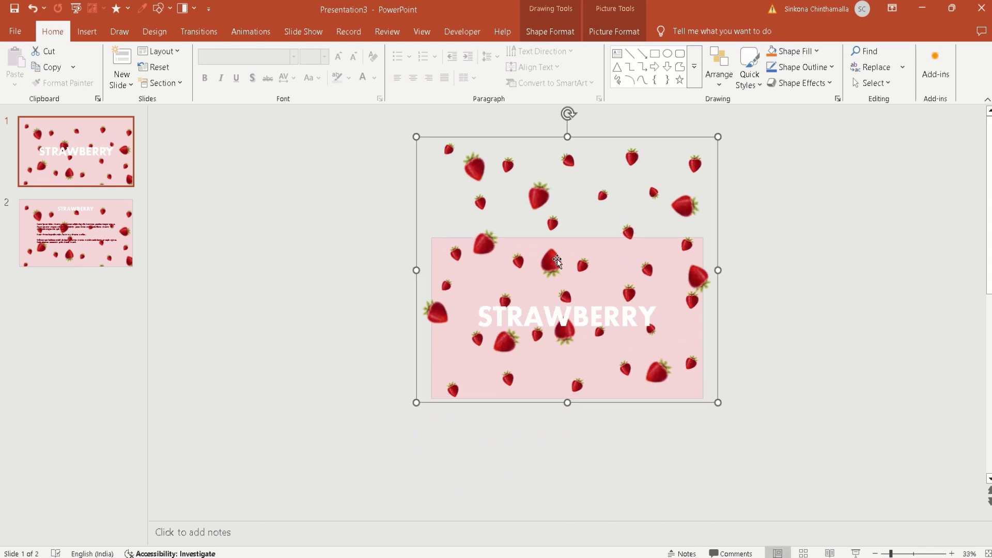
click(252, 320)
click(102, 230)
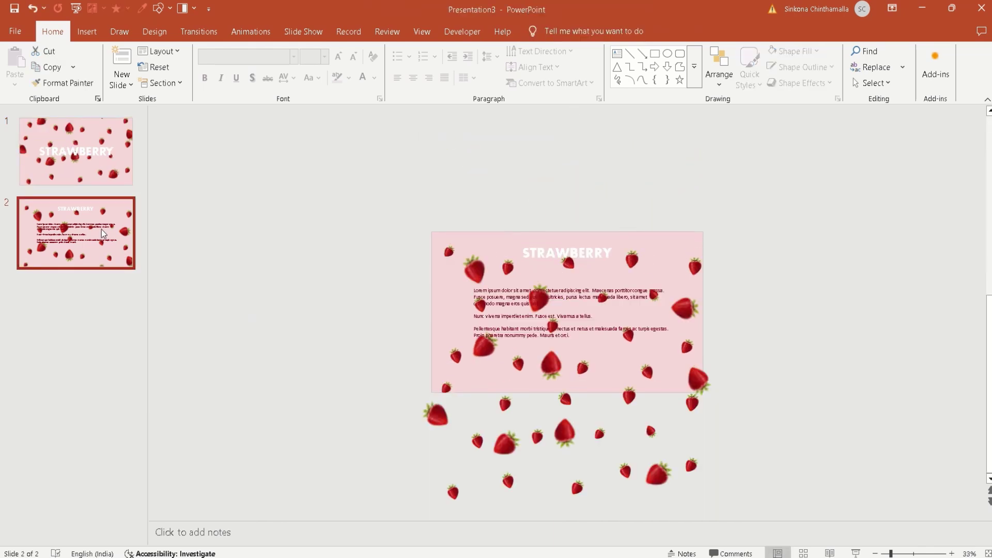
- Apply the Morph transition to slide 2, then run the slideshow with F5 and advance to slide 2
click(199, 31)
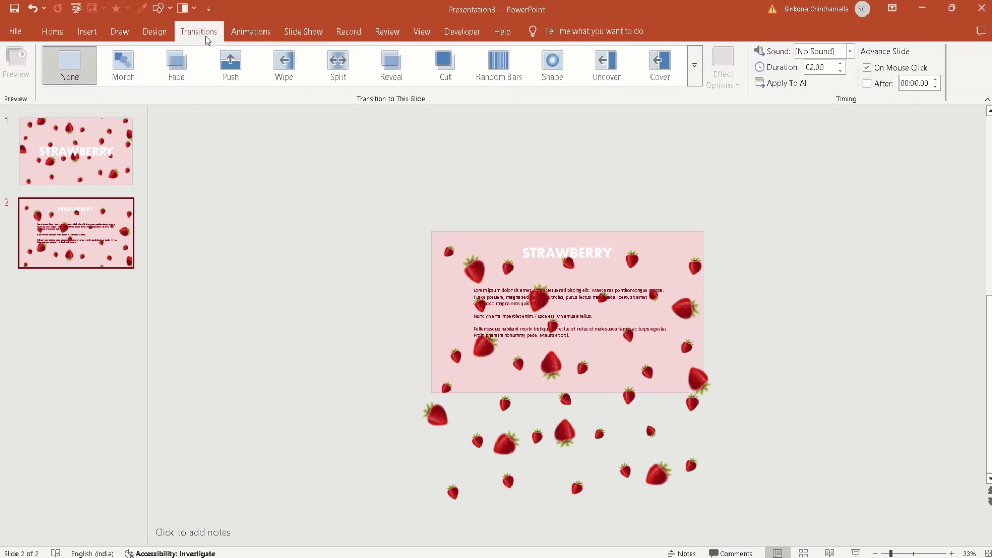
click(123, 68)
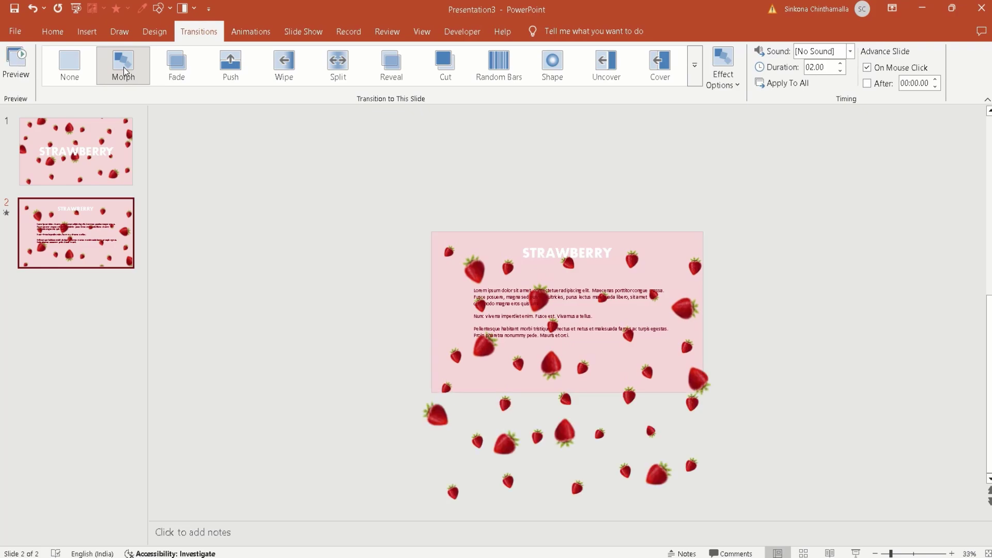
key(F5)
key(Right)
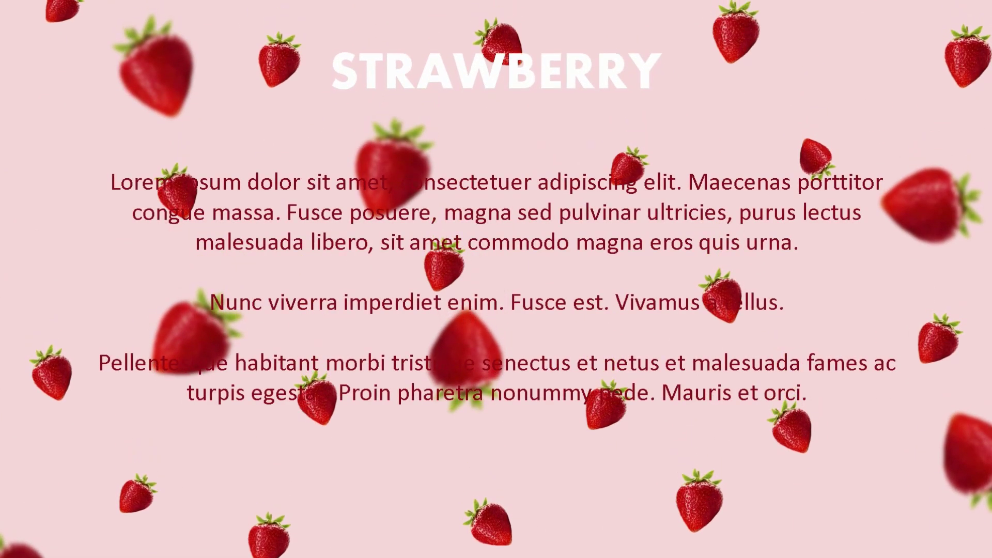
- Step through the slideshow with the Right arrow, morphing between the strawberry slides to the Thank You slide
key(Right)
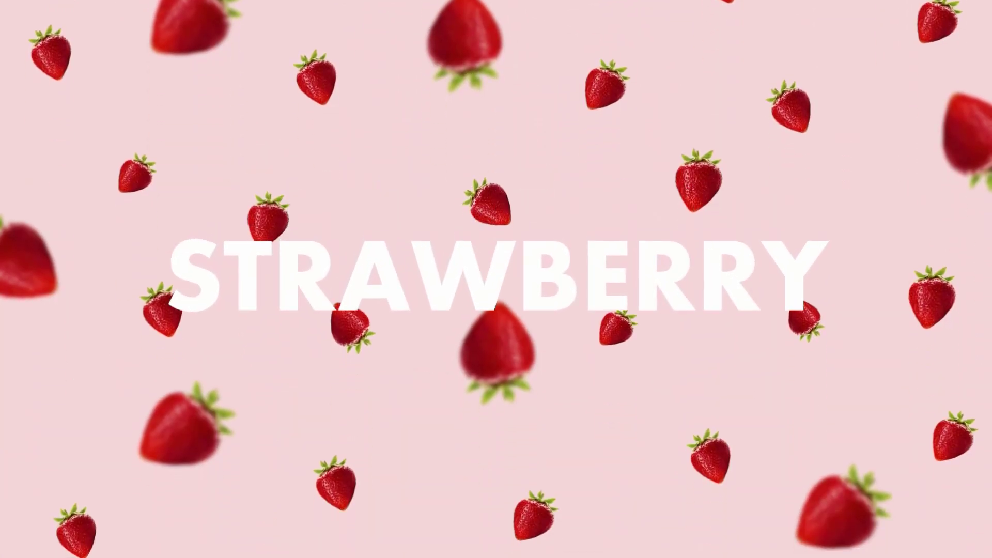
key(Right)
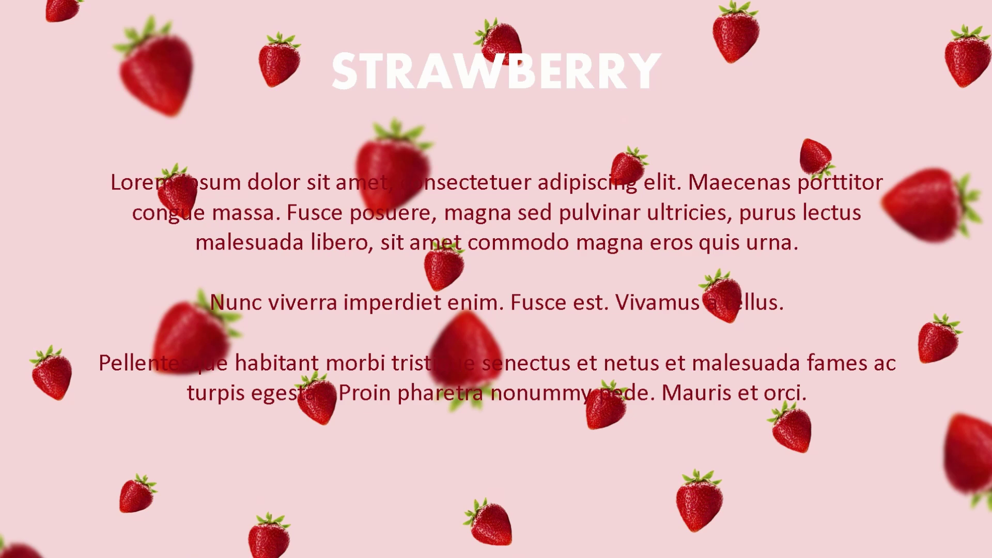
key(Right)
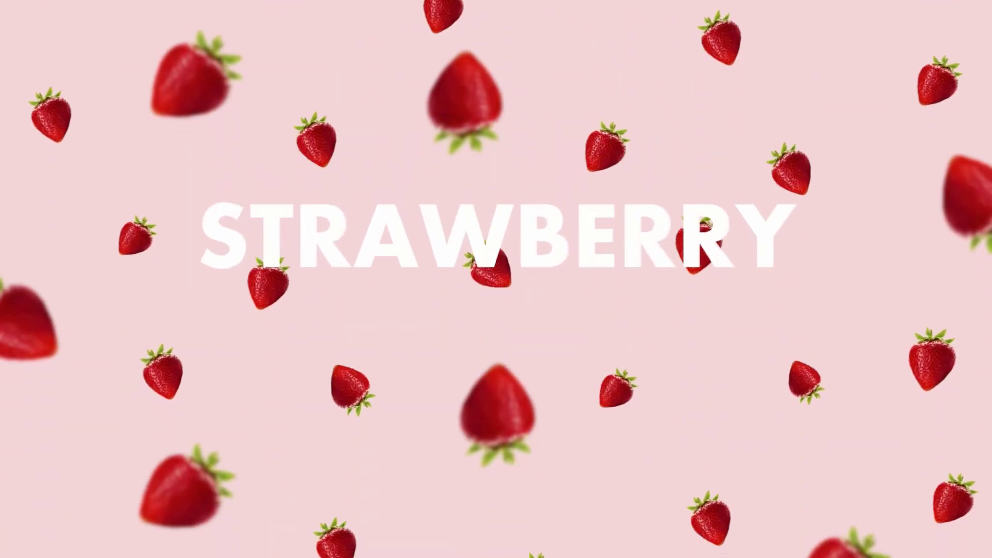
key(Right)
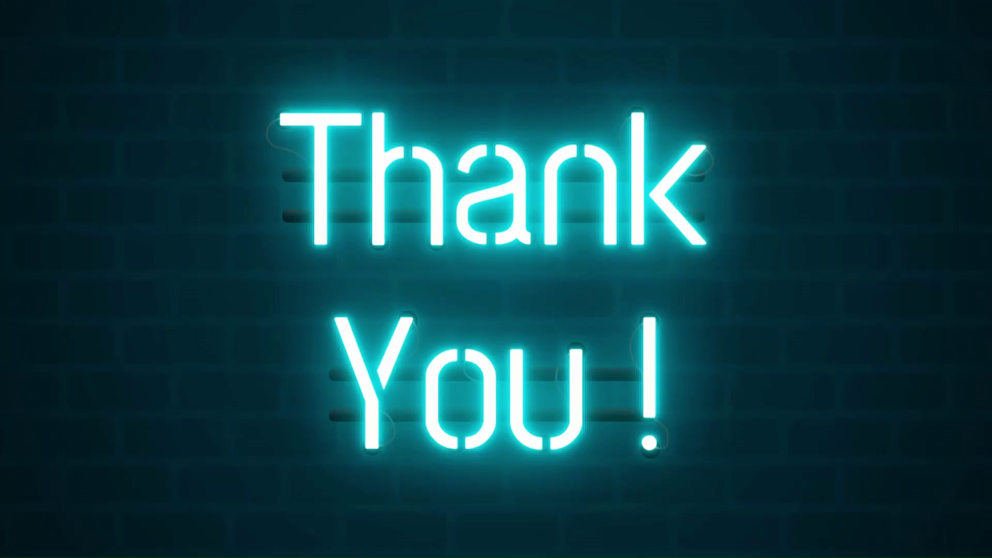